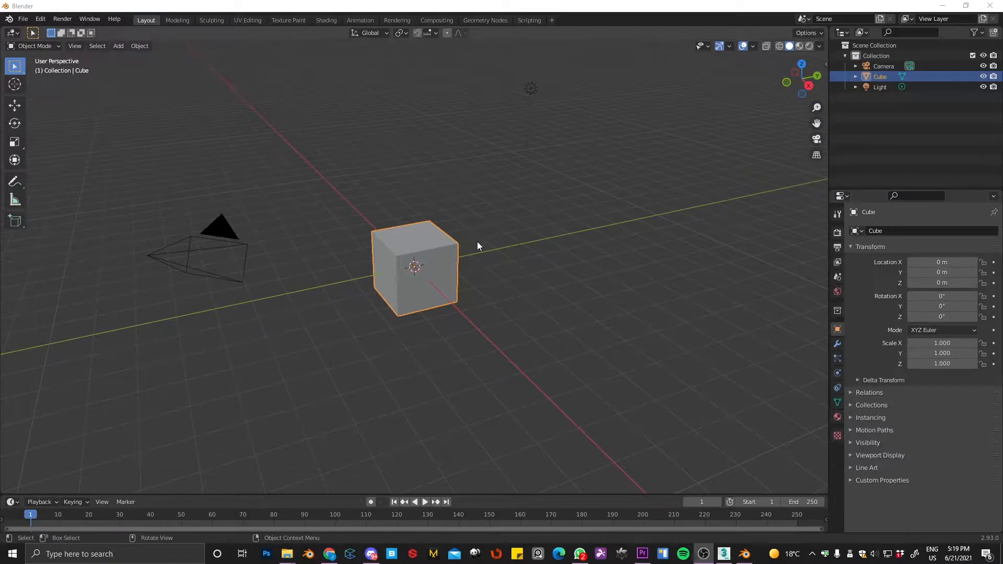
- Add a plane mesh and move it beside the cube, to about X -0.57, Y -2.64, Z -0.55 m
mouse_move(477, 241)
middle_mouse_down()
mouse_move(466, 248)
mouse_move(475, 245)
middle_mouse_up()
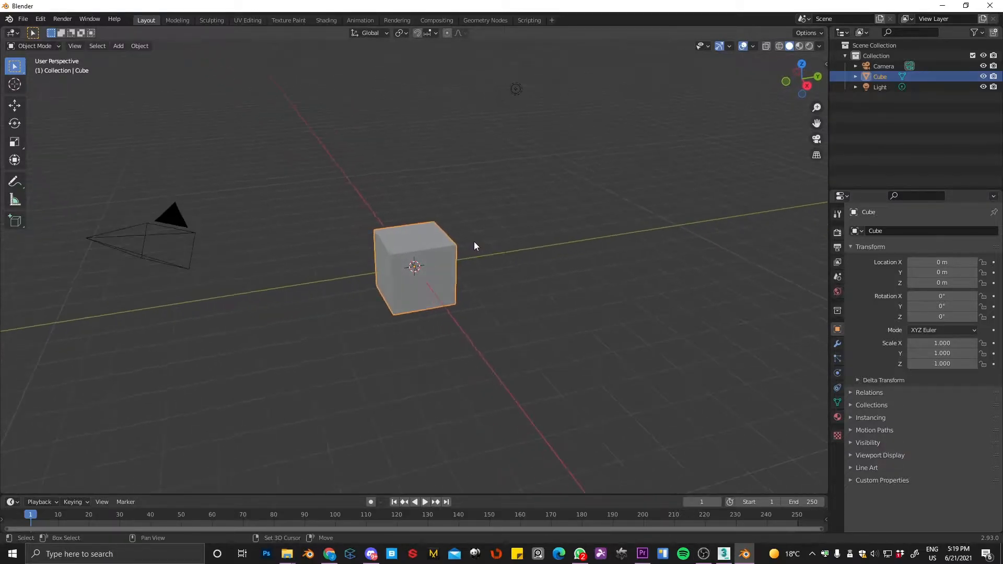
key("shift+a")
mouse_move(467, 239)
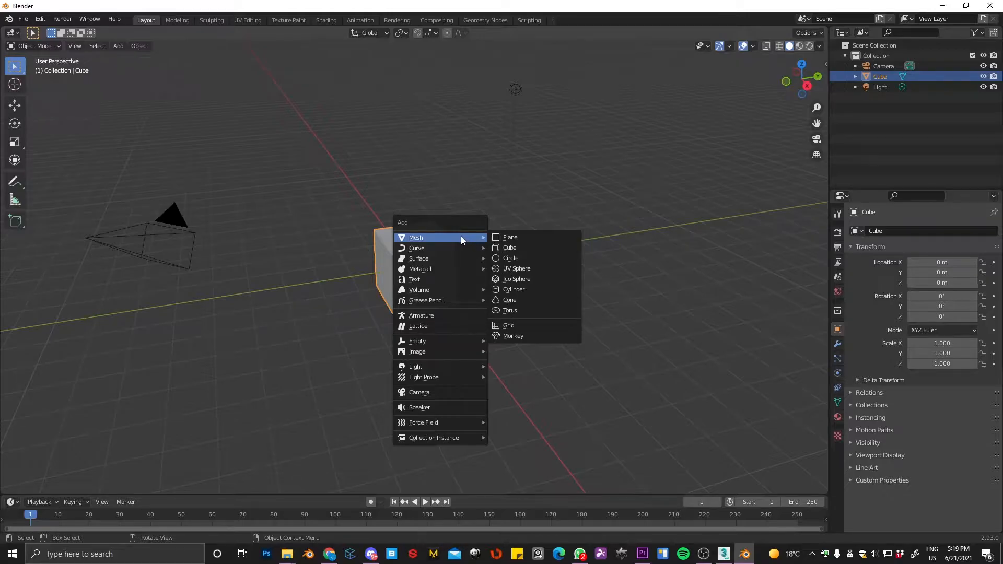
left_click(521, 237)
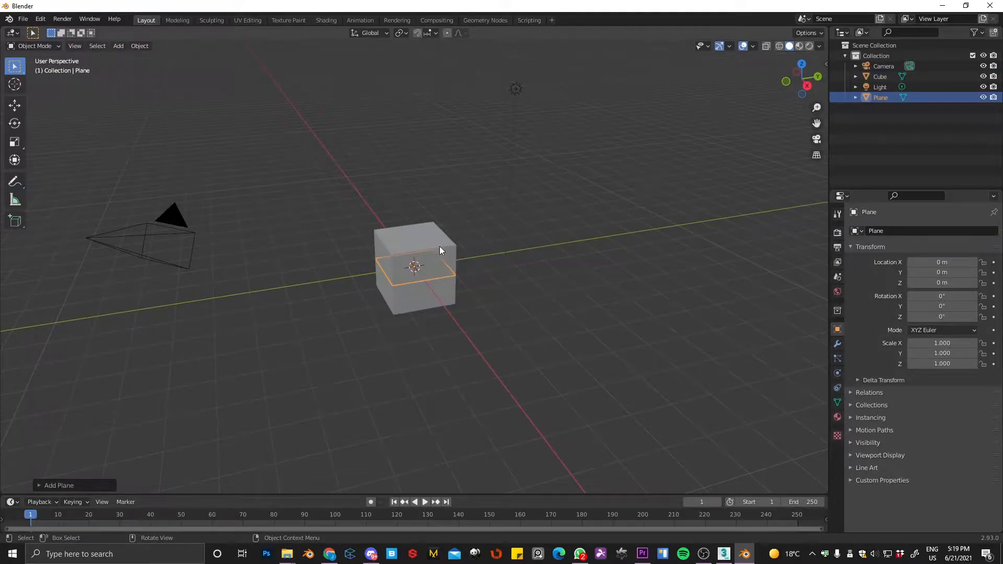
key("g")
left_click(332, 288)
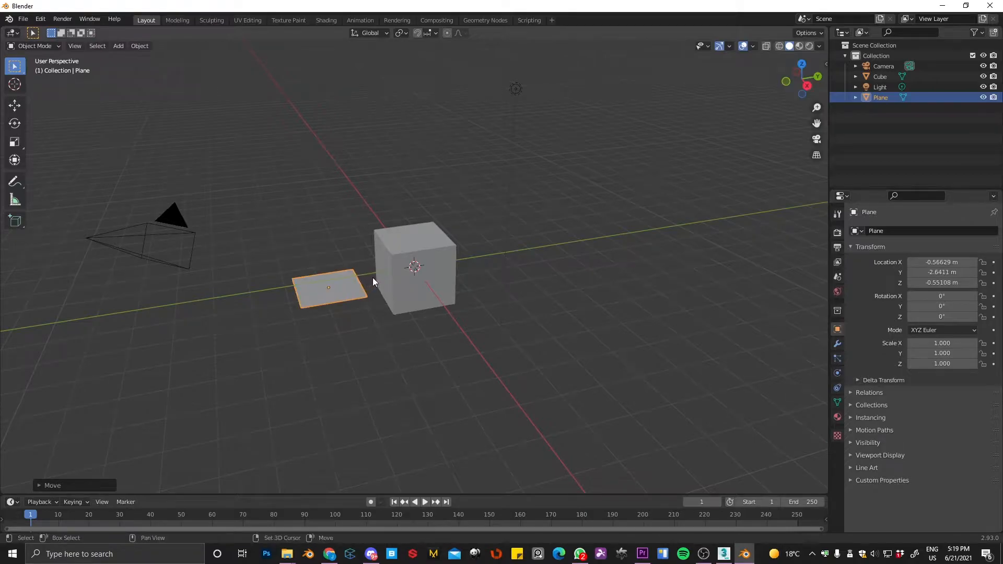
- Add a UV sphere and move it to the cube's other side, at about X 0.82, Y 2.79, Z 0.15 m
key("shift+a")
mouse_move(369, 277)
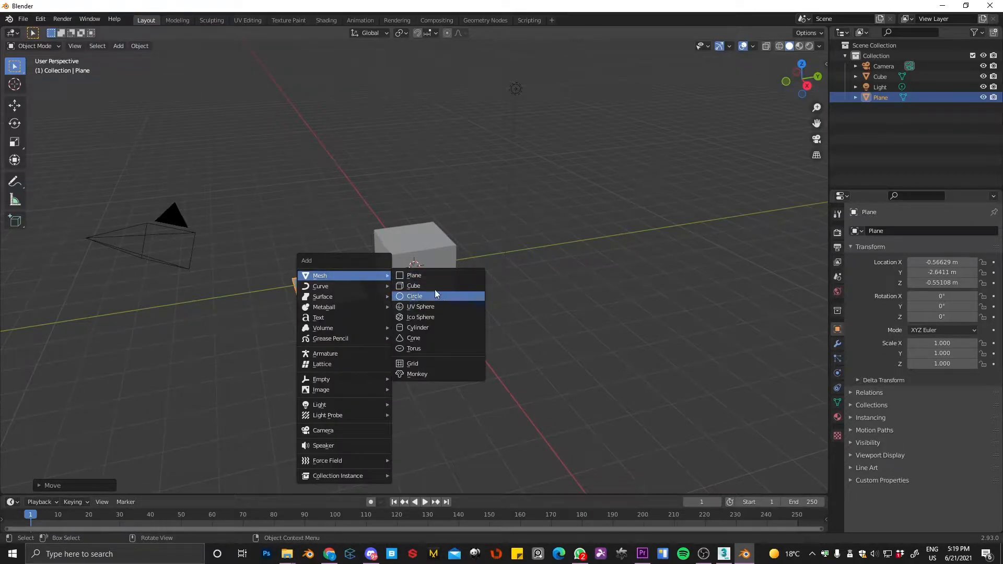
left_click(434, 308)
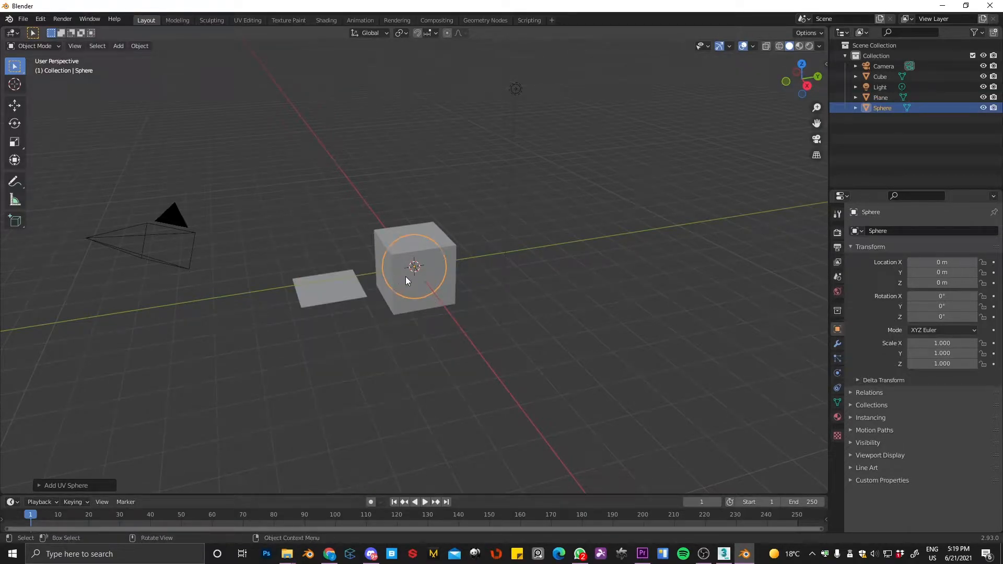
key("g")
left_click(500, 268)
- Add a cylinder and place it beyond the sphere, at about X 1.51, Y 5.39, Z 0.44 m
key("shift+a")
mouse_move(474, 282)
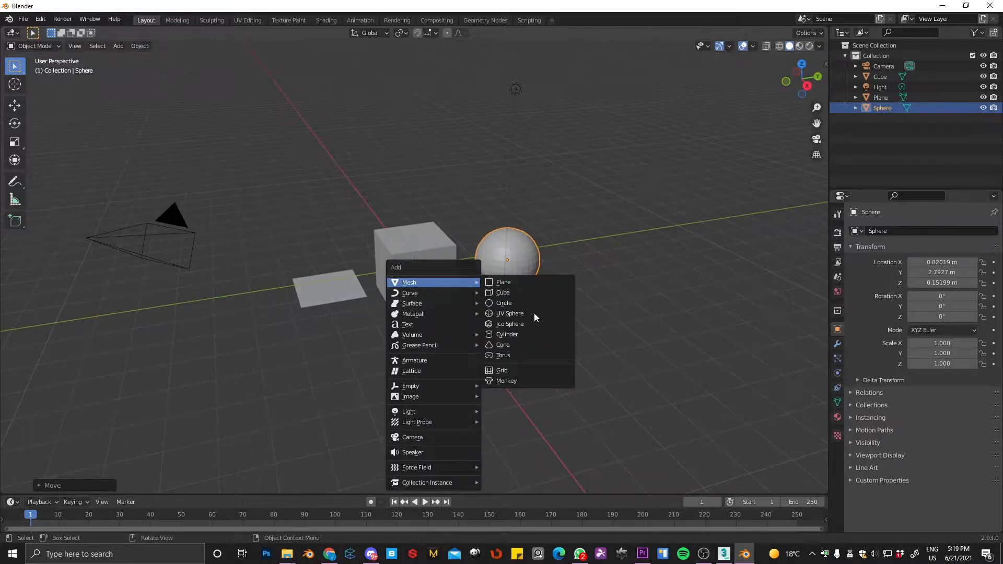
left_click(519, 334)
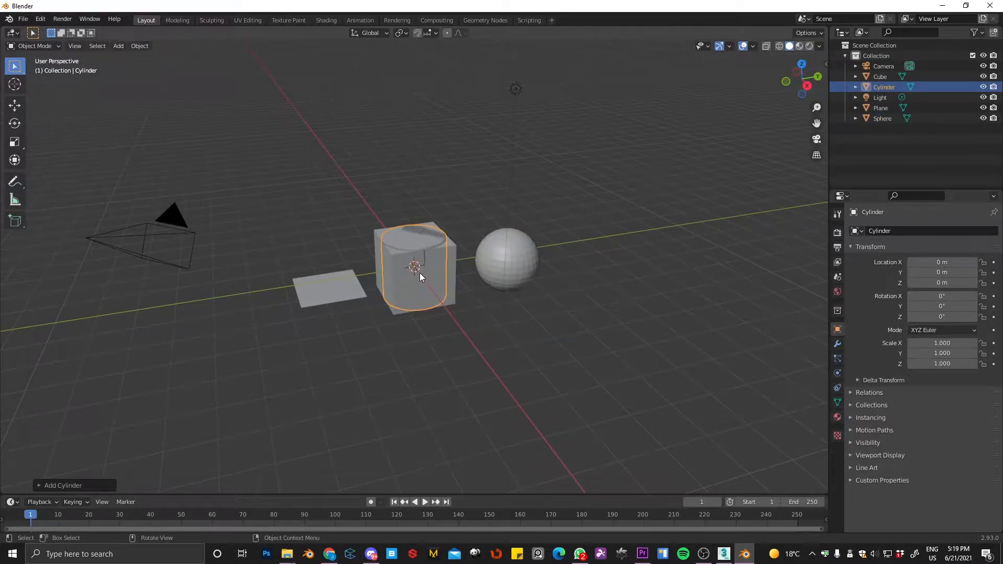
key("g")
left_click(606, 254)
- Add a cone and place it beyond the cylinder, at about X 2.34, Y 7.81, Z 0.33 m
key("shift+a")
mouse_move(481, 288)
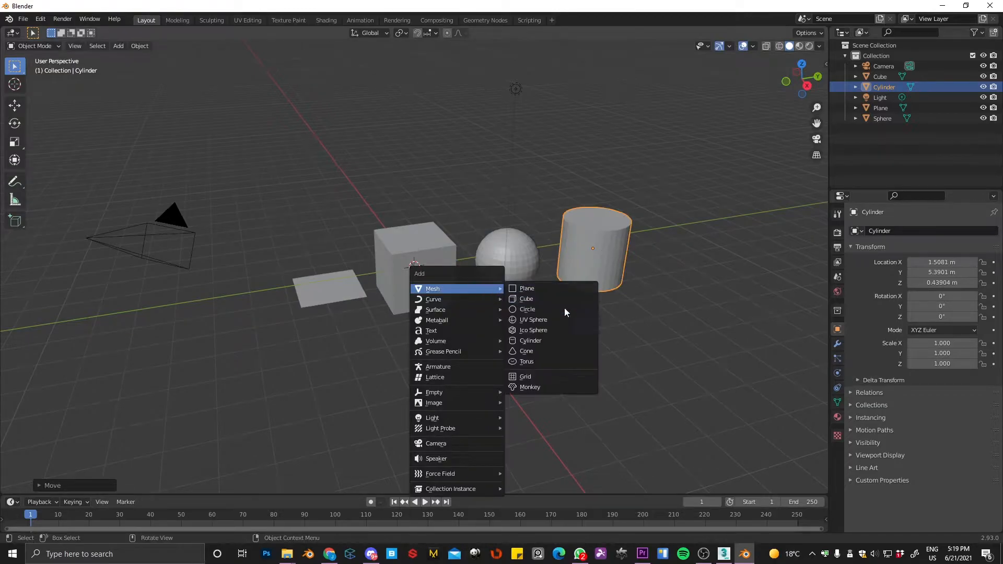
left_click(546, 355)
key("g")
left_click(726, 275)
- Add a torus and place it beyond the cone, at about X 3.86, Y 9.61, Z -1.5 m
key("shift+a")
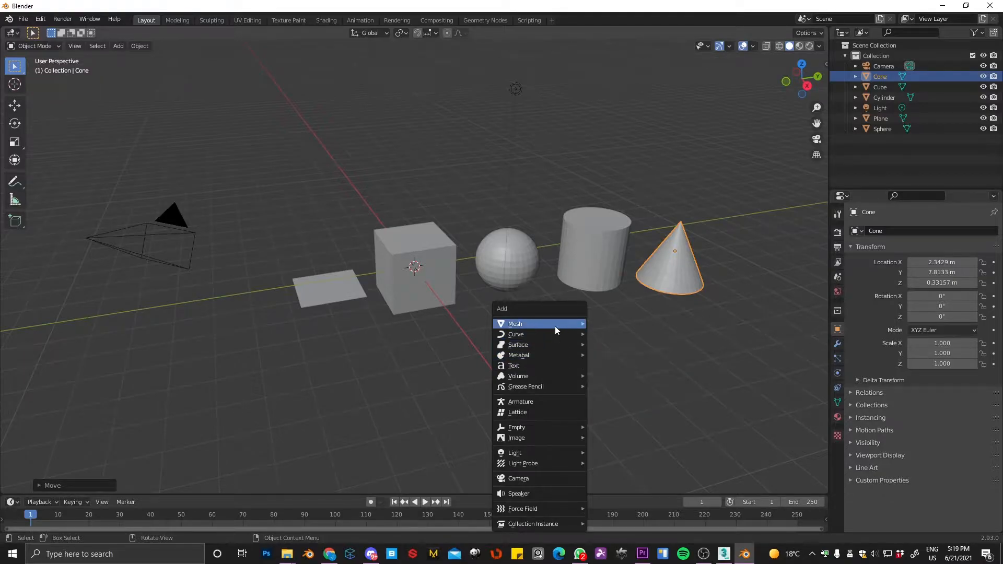
mouse_move(555, 325)
left_click(611, 396)
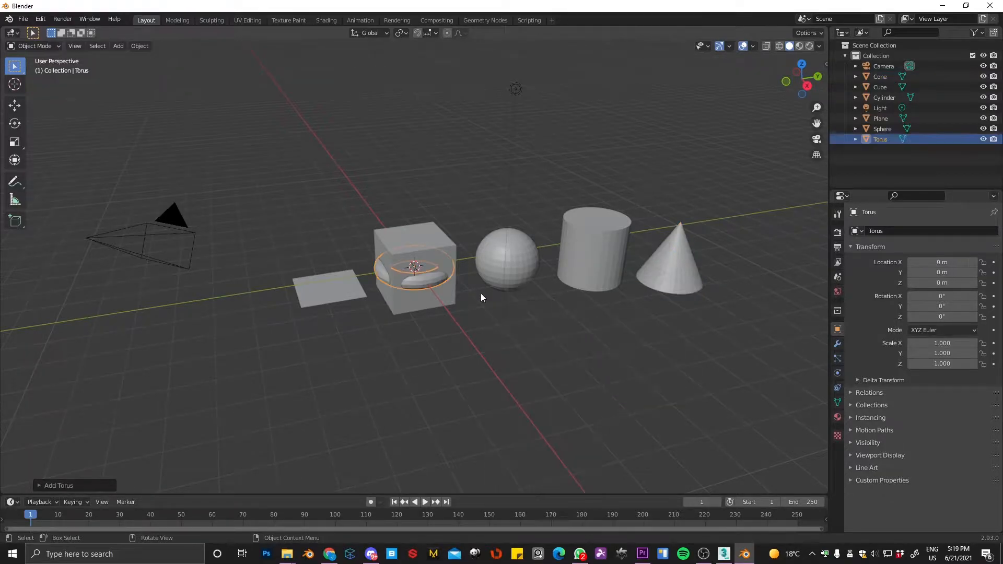
key("g")
left_click(803, 328)
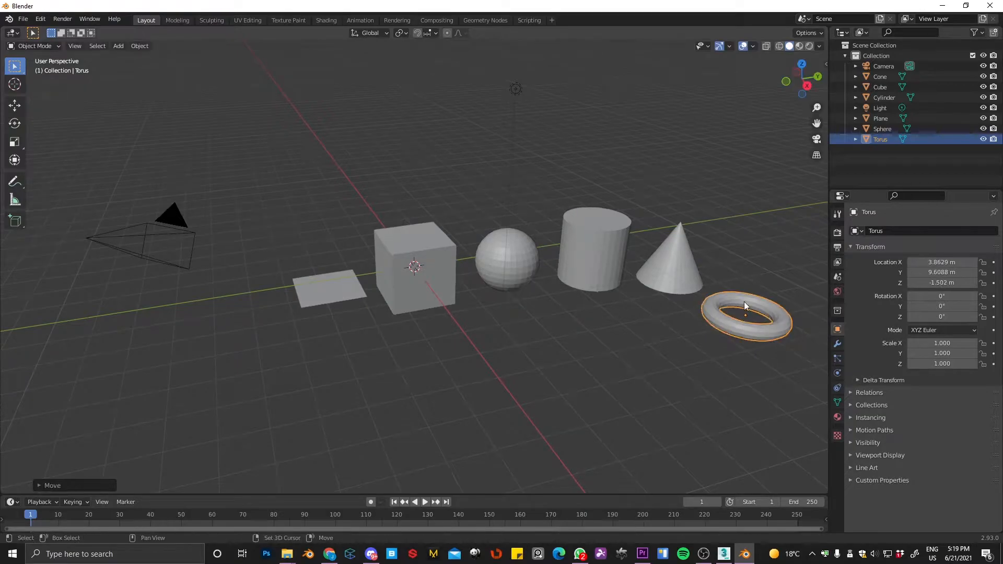
- Delete the light and the camera from the scene
middle_click_drag(803, 328, 613, 286, "shift")
scroll(450, 192, "down", 2)
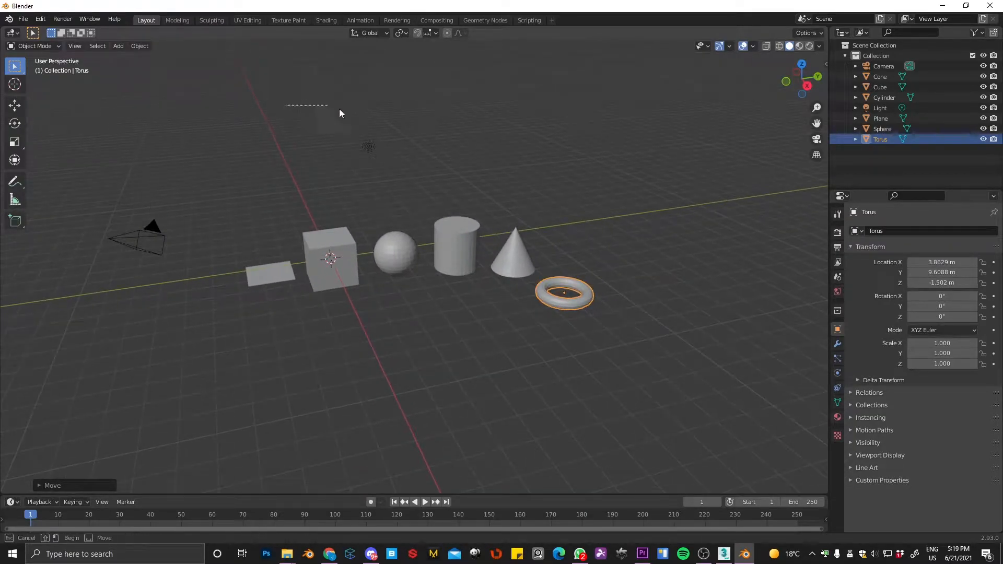
left_click(368, 146)
key("Delete")
left_click(149, 230)
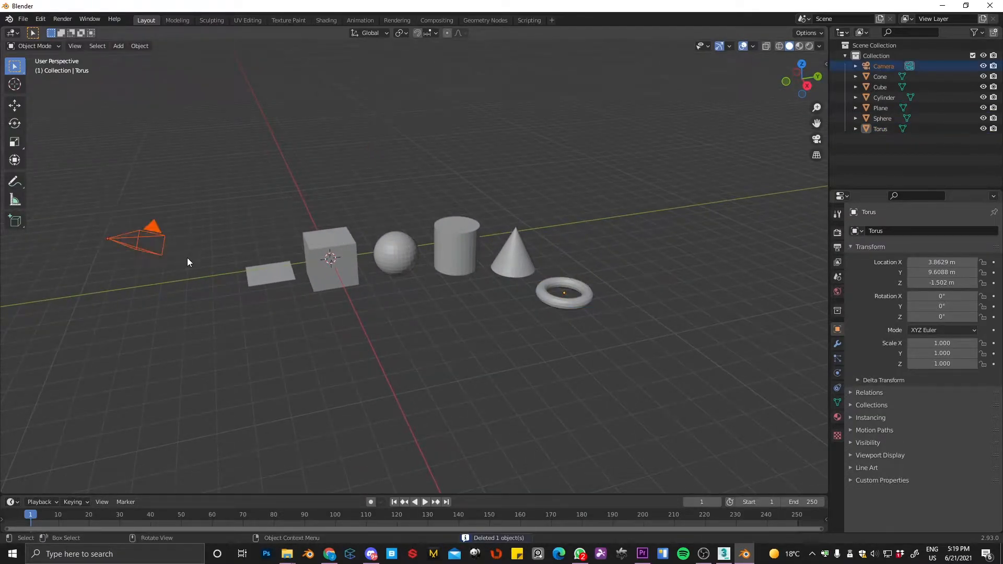
key("Delete")
left_click_drag(171, 212, 654, 409)
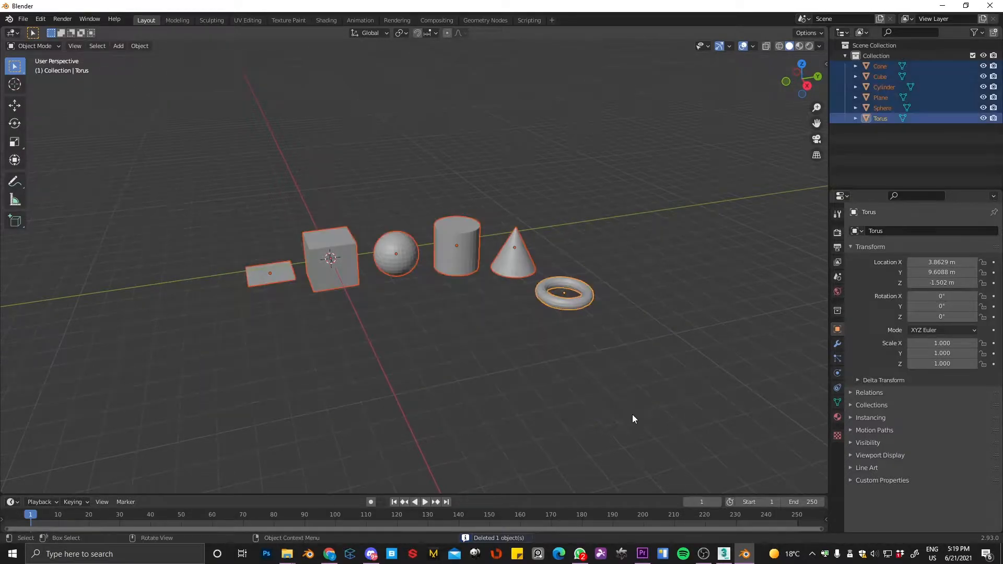
left_click(464, 196)
left_click(329, 258)
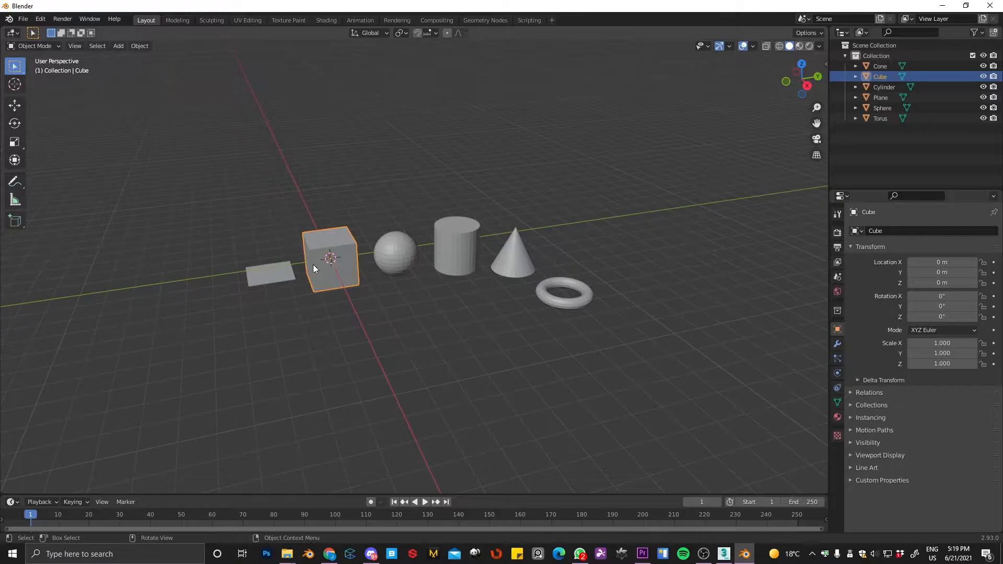
key("g")
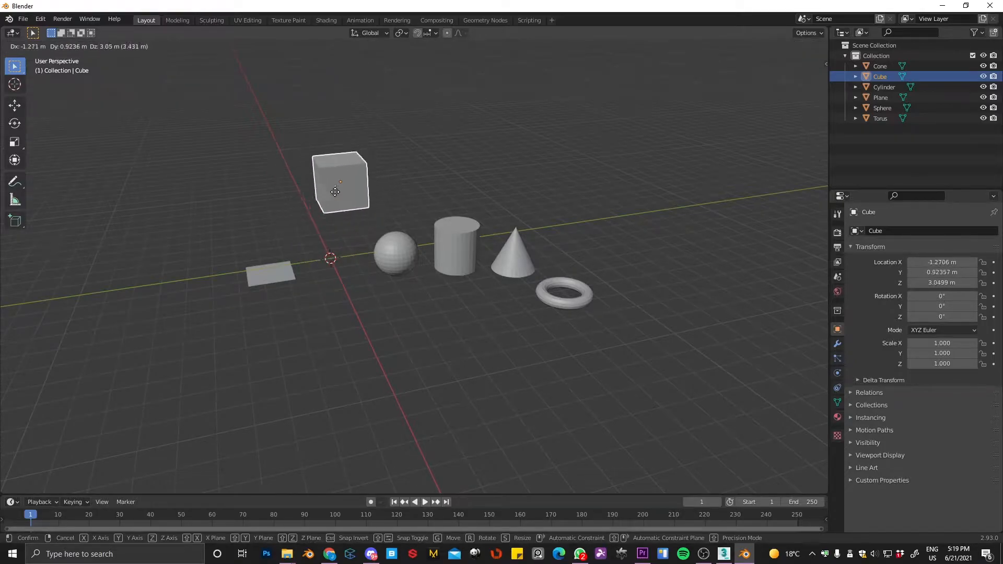
right_click(332, 270)
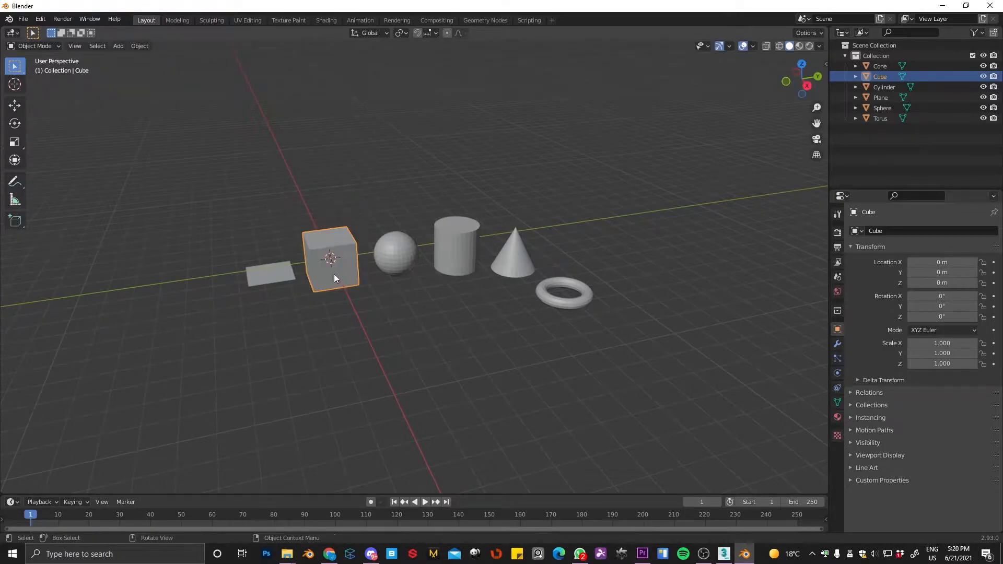
- Hide and unhide the UV sphere, and move it up above the row of objects
left_click(387, 254)
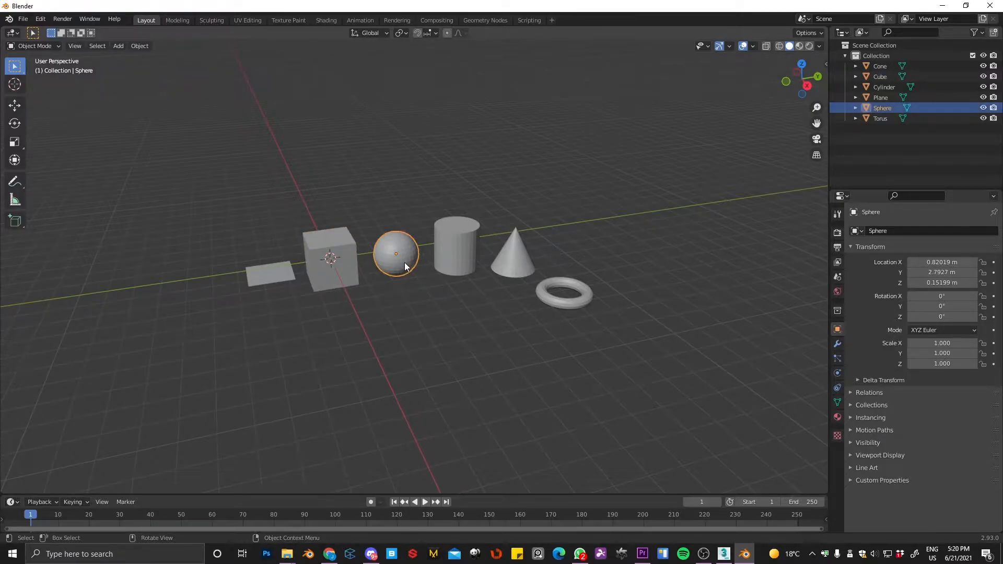
key("h")
key("alt+h")
key("g")
left_click(456, 203)
- Move the cone under the raised sphere, to about X -0.36, Y 3.06, Z 2.61 m
left_click(510, 254)
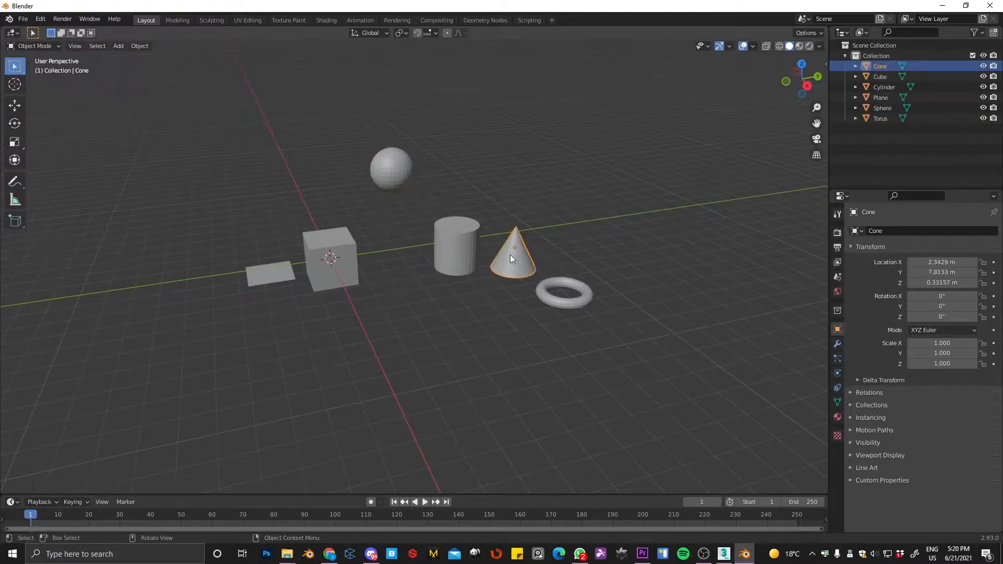
key("g")
left_click(403, 179)
- Rotate the cone 90180° about the global Y axis and lower it beneath the sphere, to about X -0.05, Y 3.02, Z 1.98 m
key("r")
key("z")
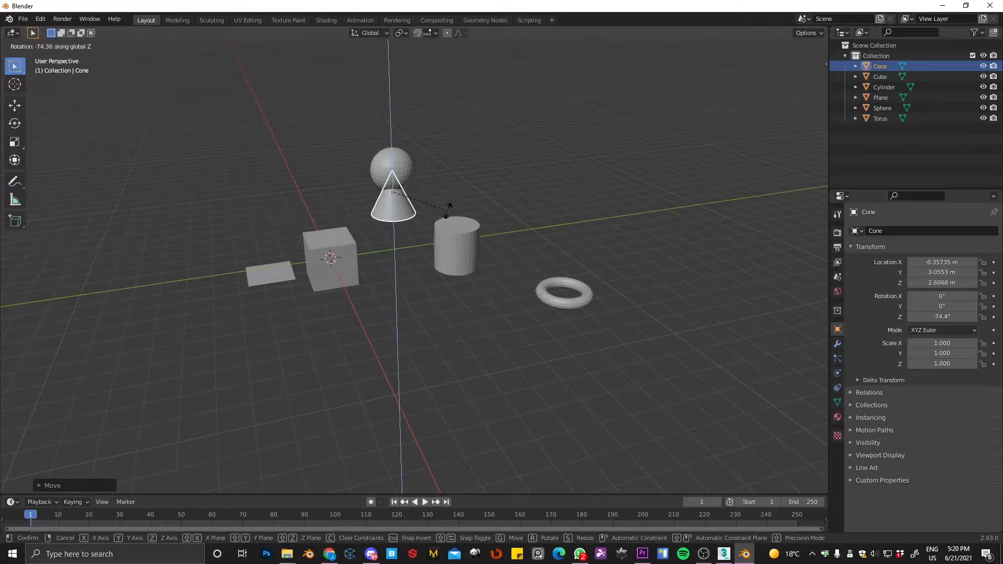
type("y")
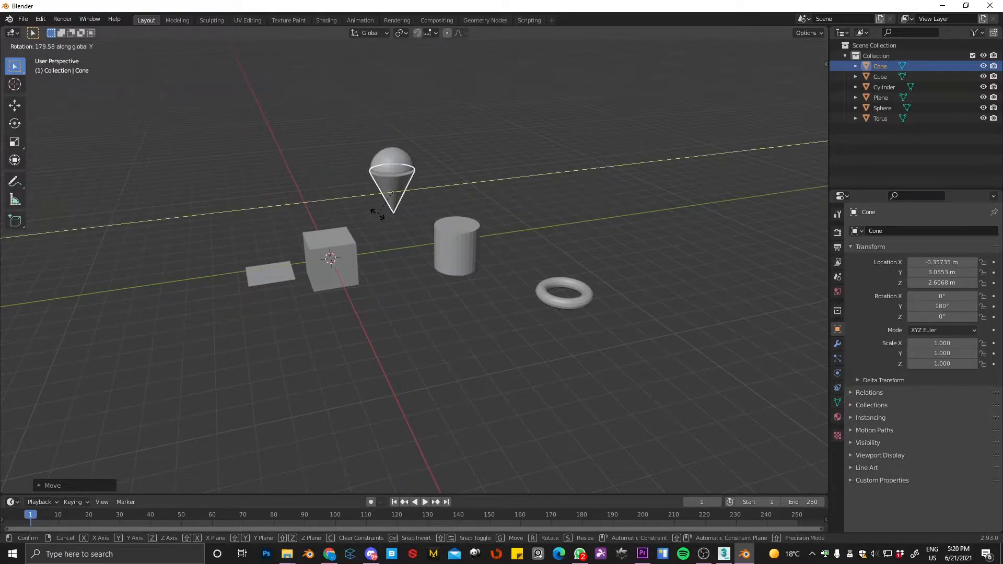
type("90180")
key("Return")
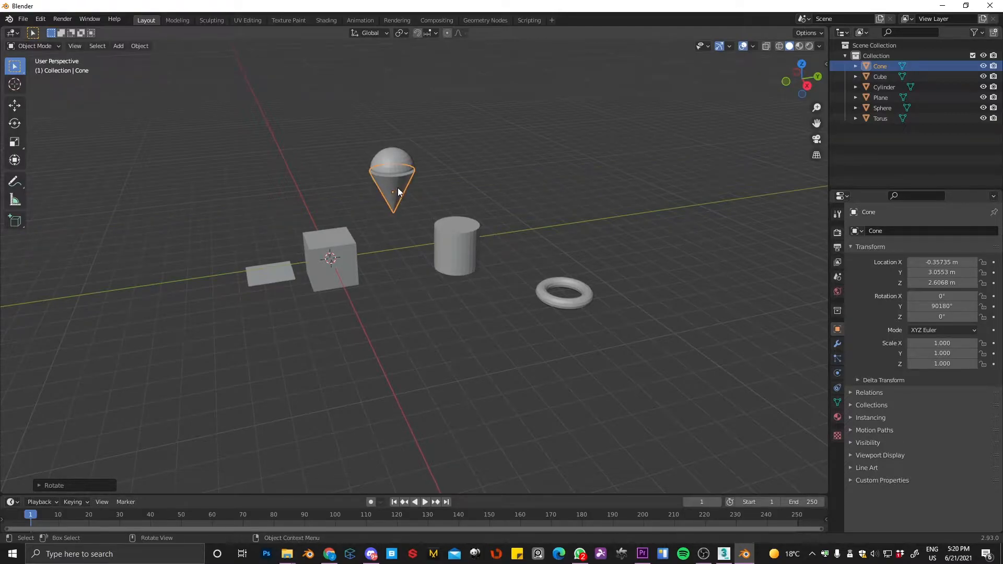
key("g")
left_click(399, 204)
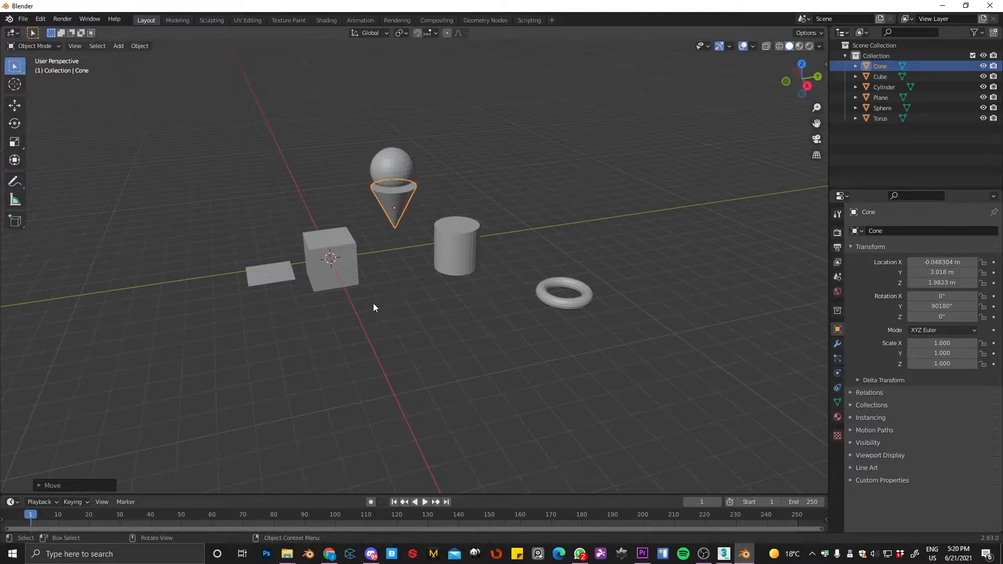
- Move the cylinder slightly, to about X 1.49, Y 5.62, Z 0.62 m
left_click(462, 264)
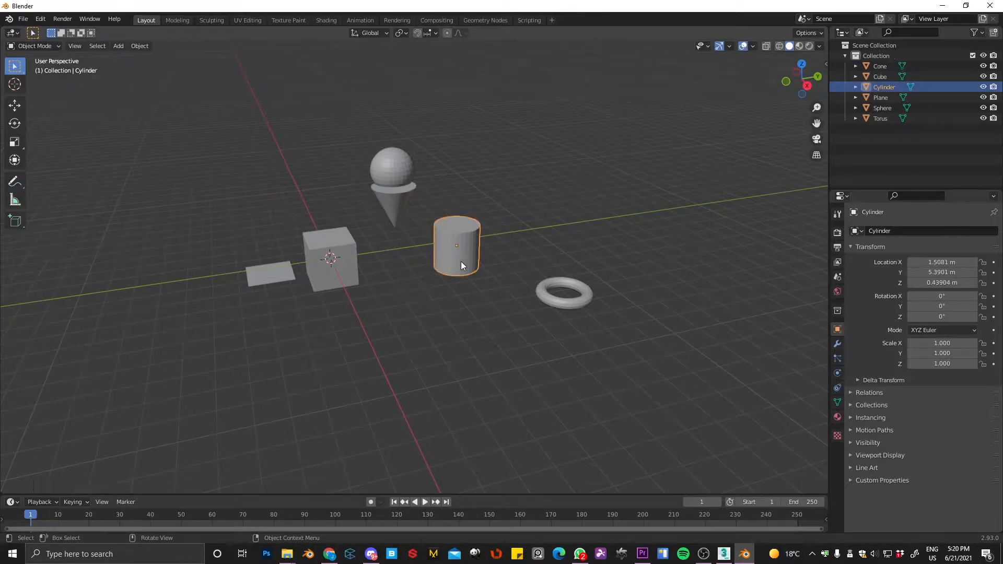
key("g")
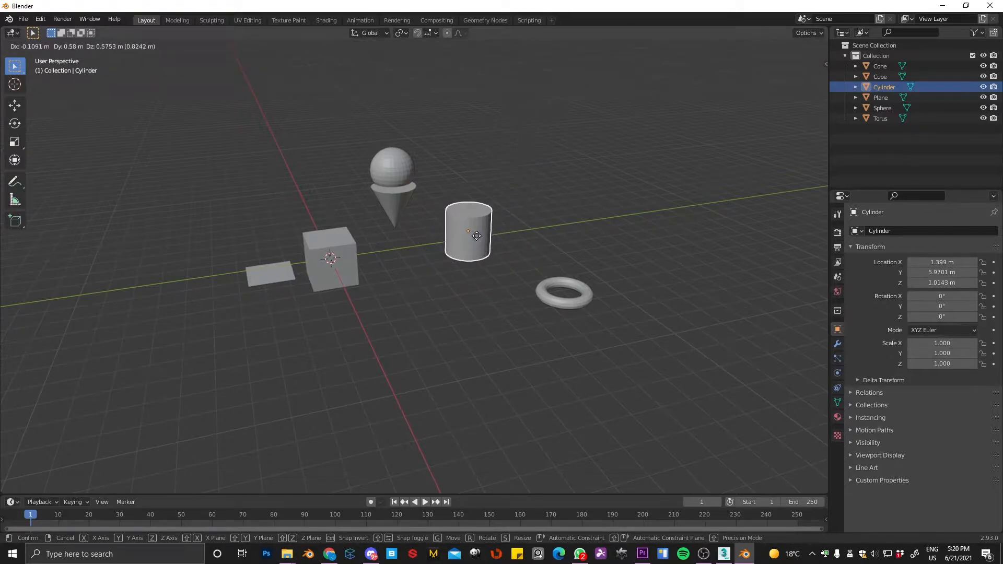
left_click(469, 245)
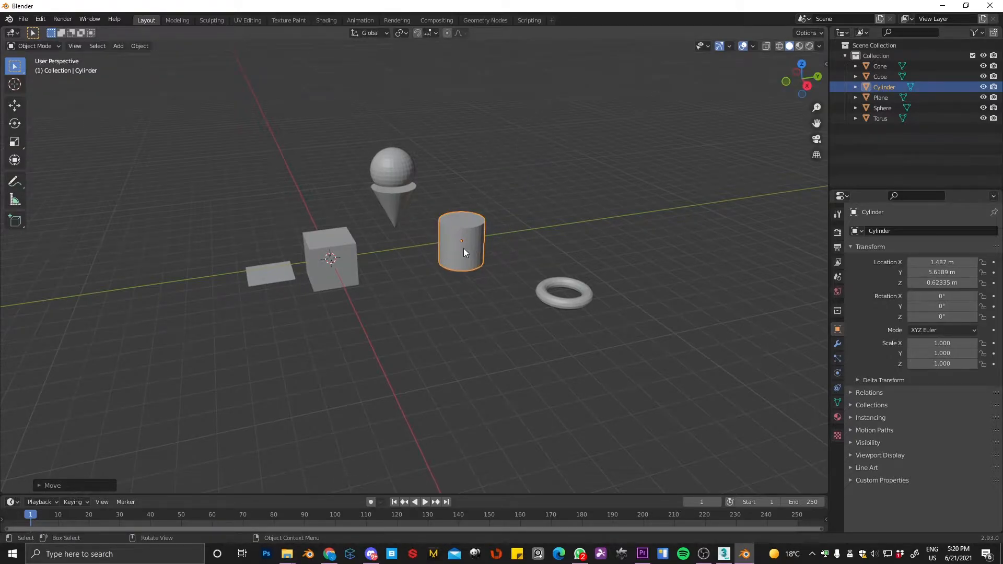
- Select the plane and switch it to Edit Mode
scroll(481, 223, "up", 1)
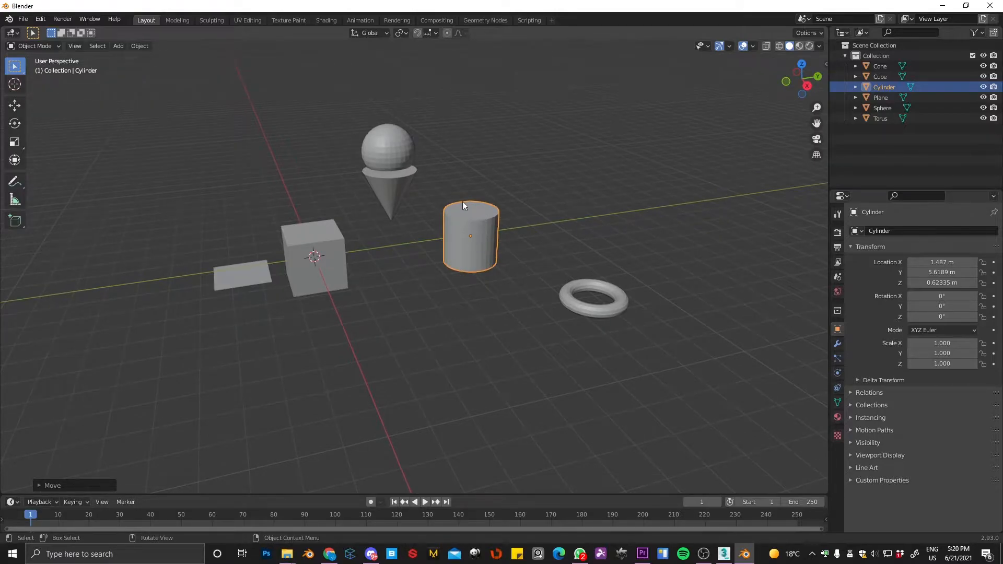
left_click(616, 291)
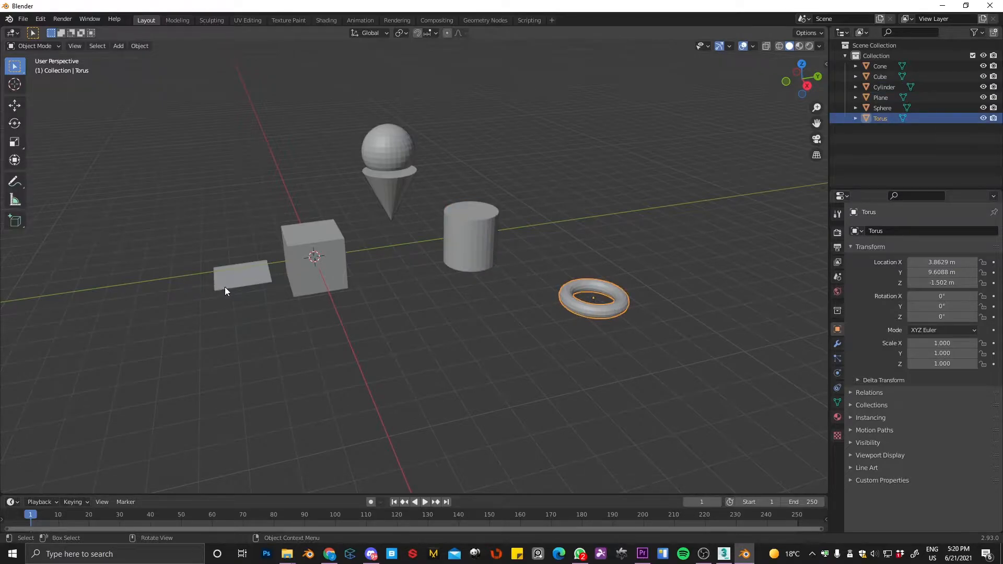
left_click(246, 282)
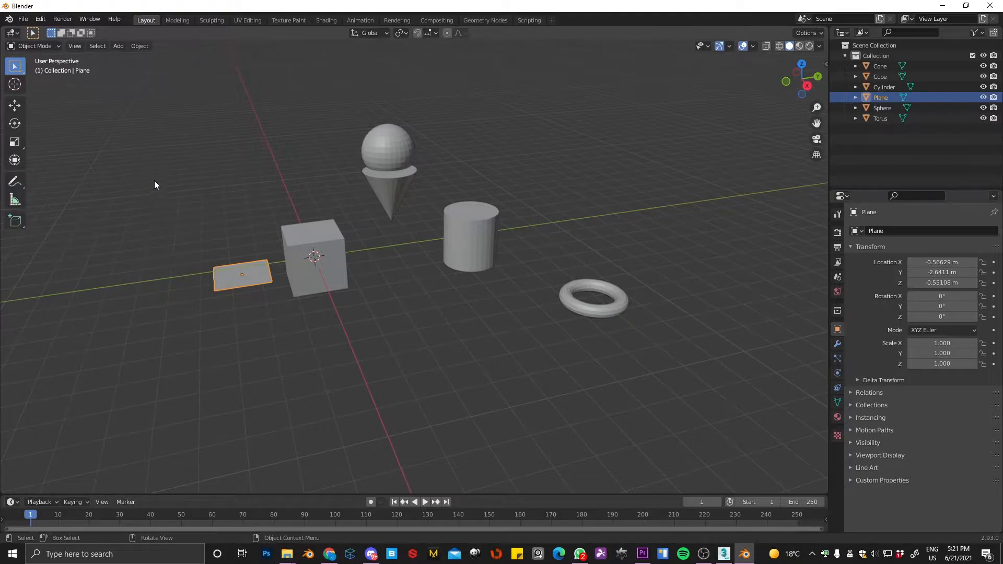
left_click(38, 47)
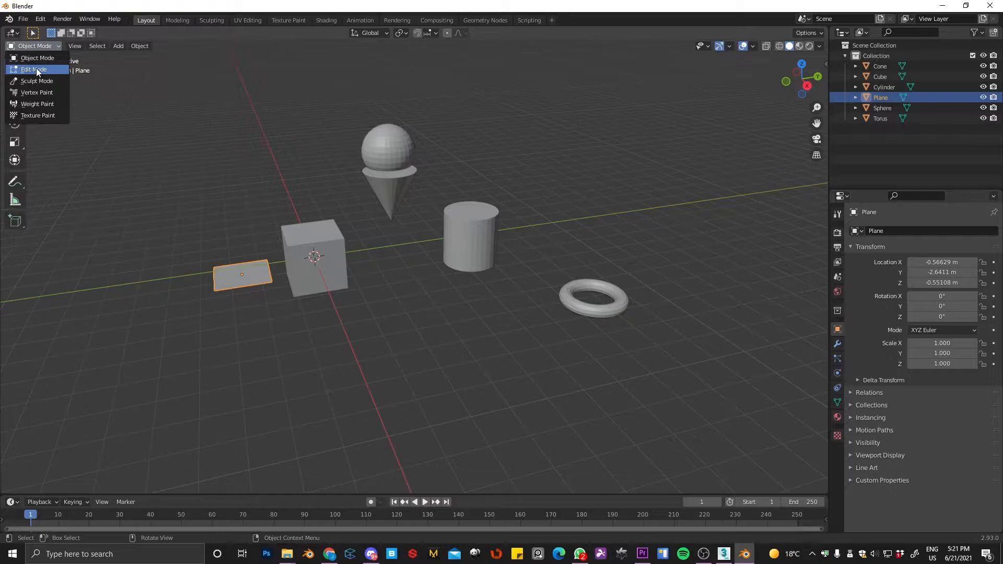
left_click(37, 69)
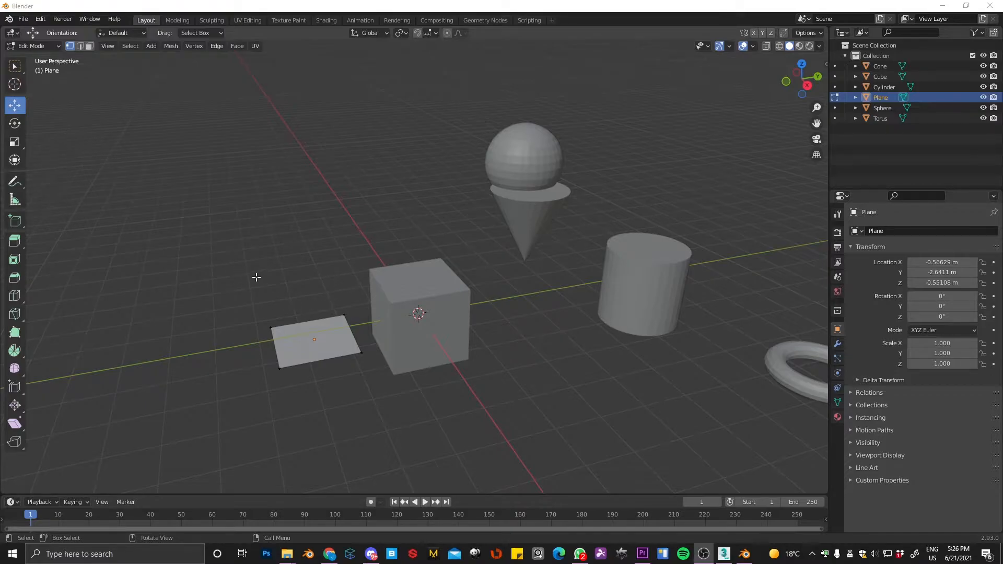
- Select all four vertices of the plane with a box selection
scroll(332, 280, "down", 2)
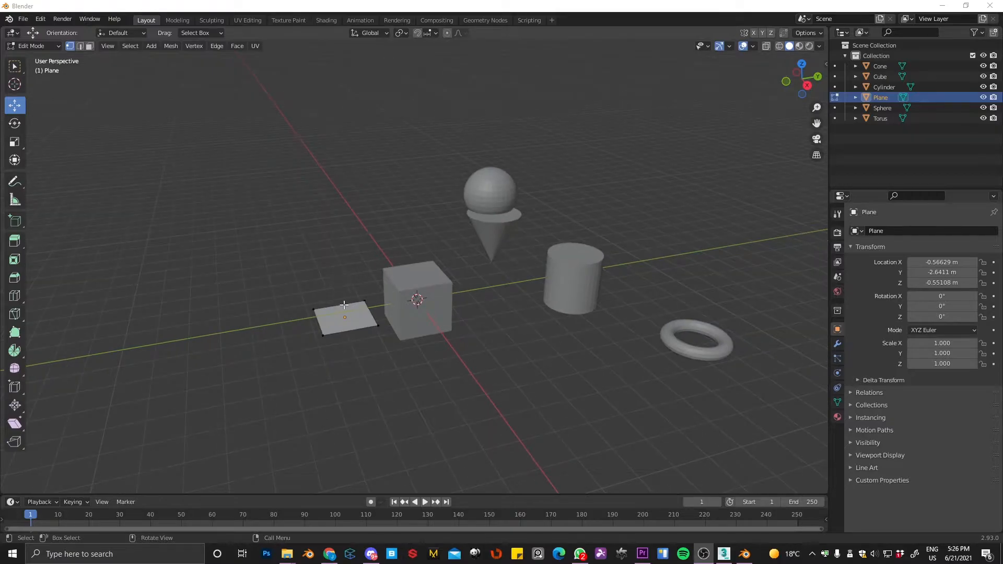
left_click_drag(259, 120, 794, 436)
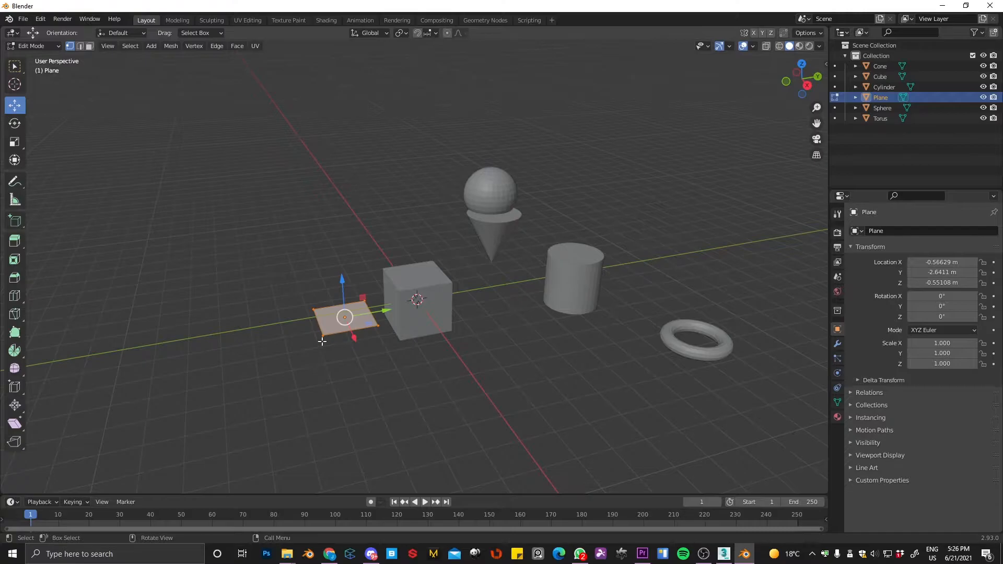
scroll(329, 342, "up", 2)
scroll(264, 282, "up", 1)
left_click_drag(271, 244, 476, 385)
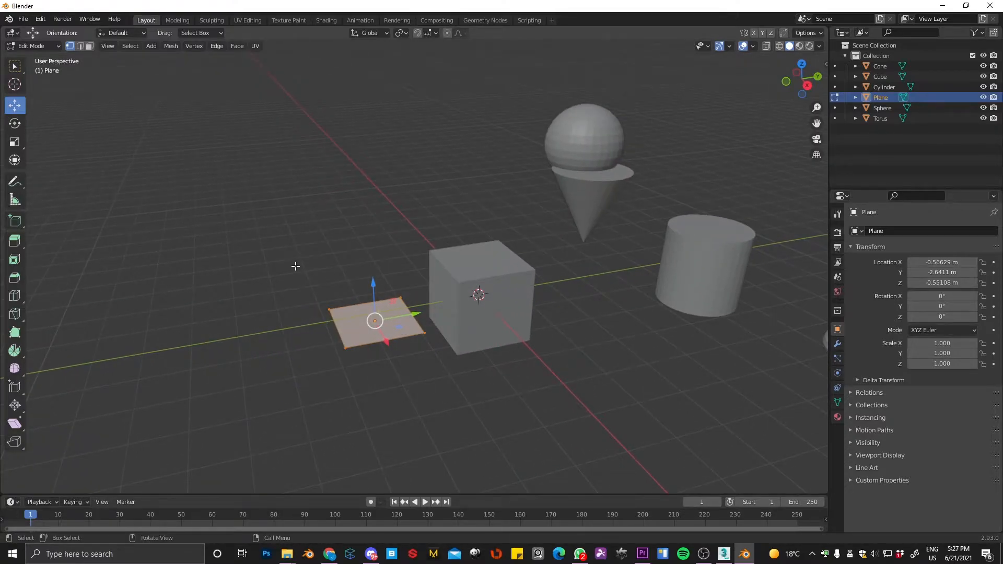
- Return the plane to Object Mode and select it again
left_click(35, 46)
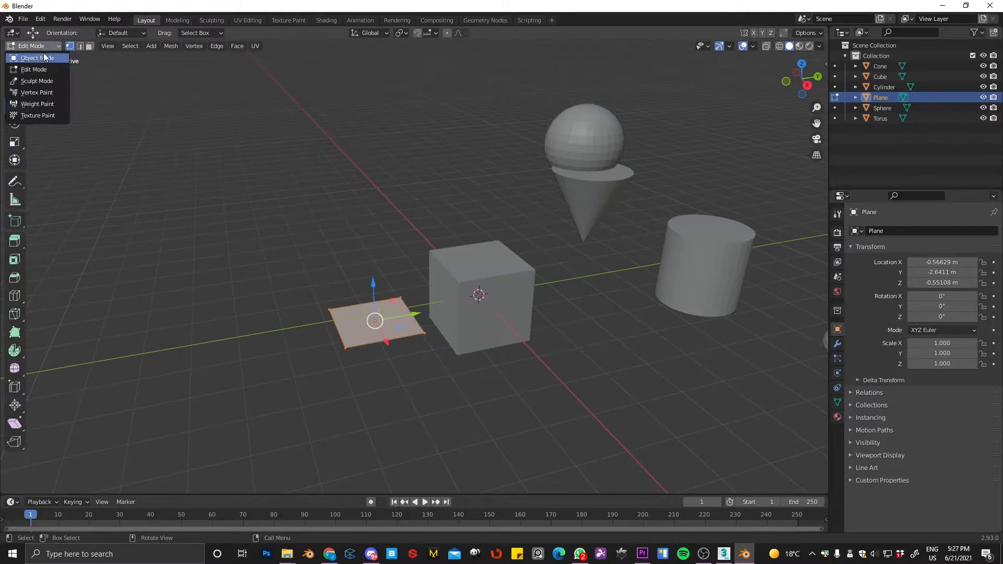
left_click(44, 55)
left_click(389, 344)
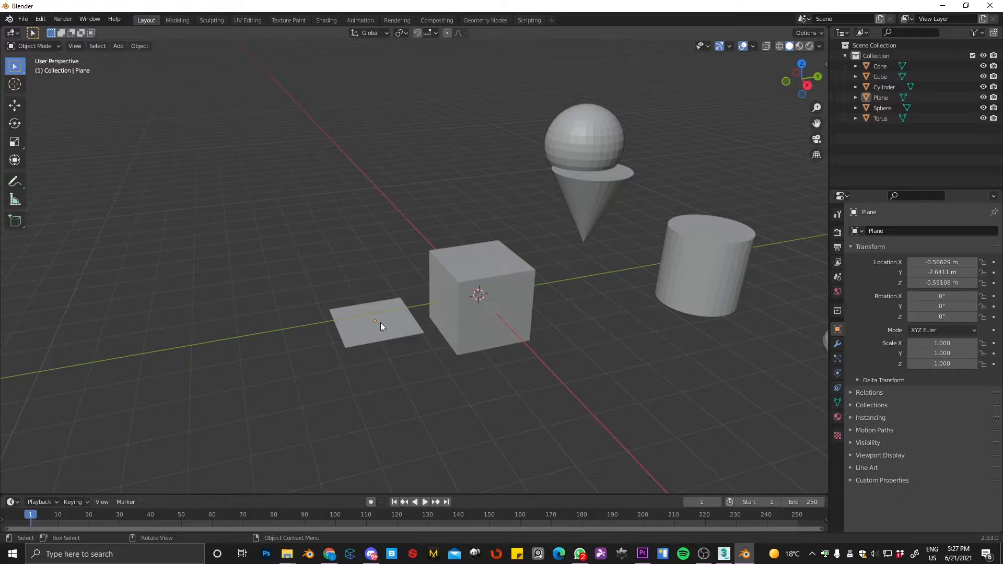
left_click(384, 328)
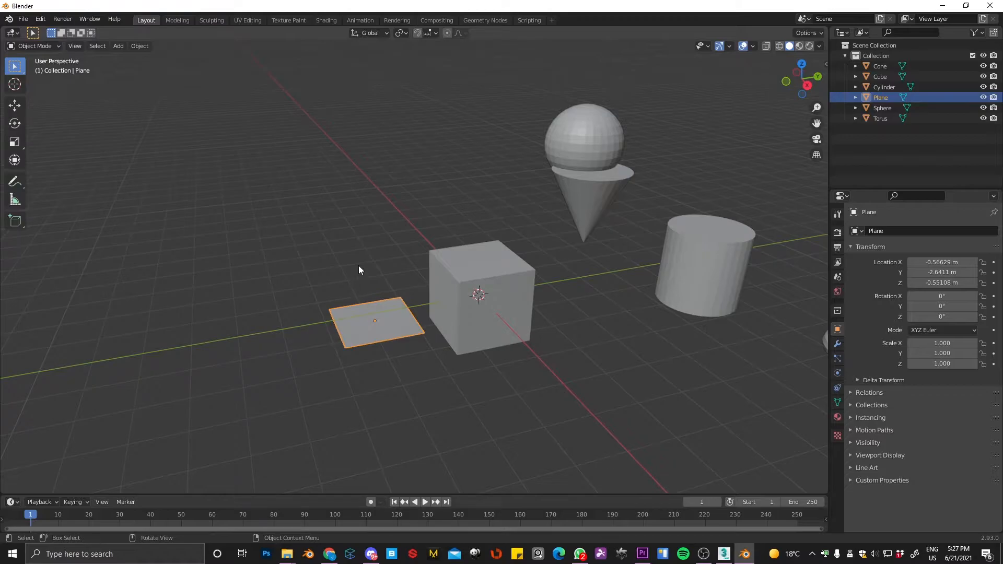
- Select all six mesh objects with a box selection and switch them to Edit Mode together
scroll(359, 265, "down", 4)
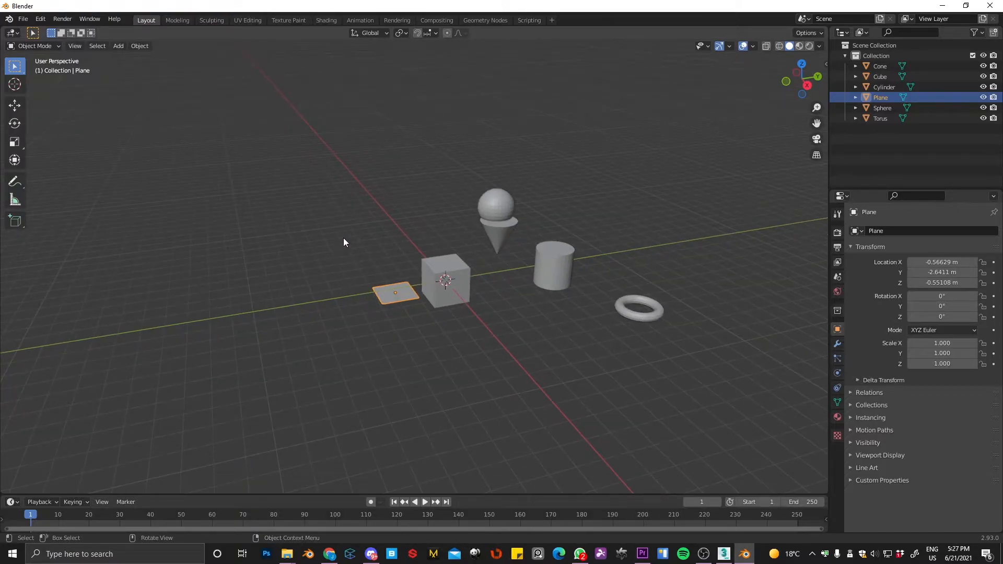
left_click_drag(280, 163, 741, 434)
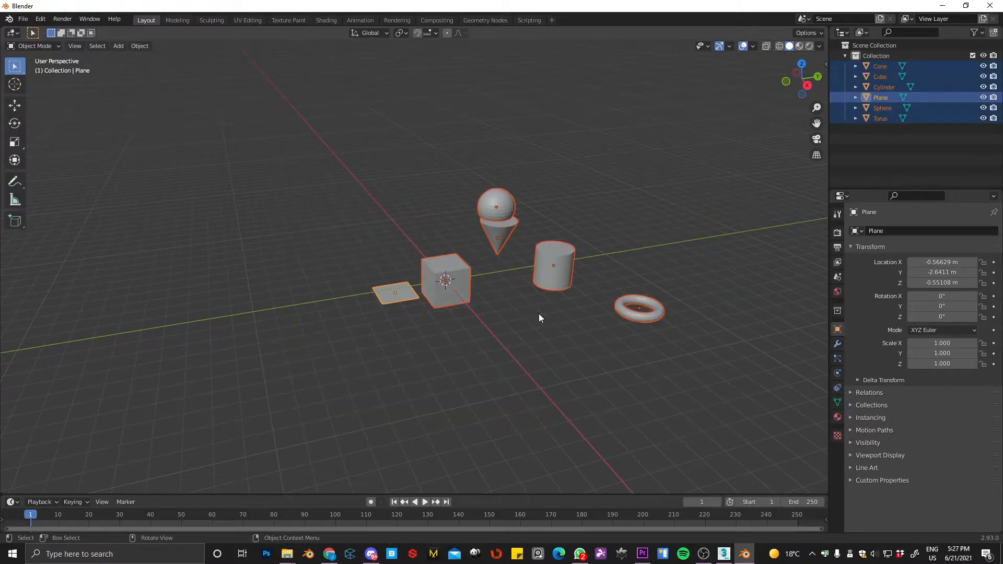
left_click(42, 46)
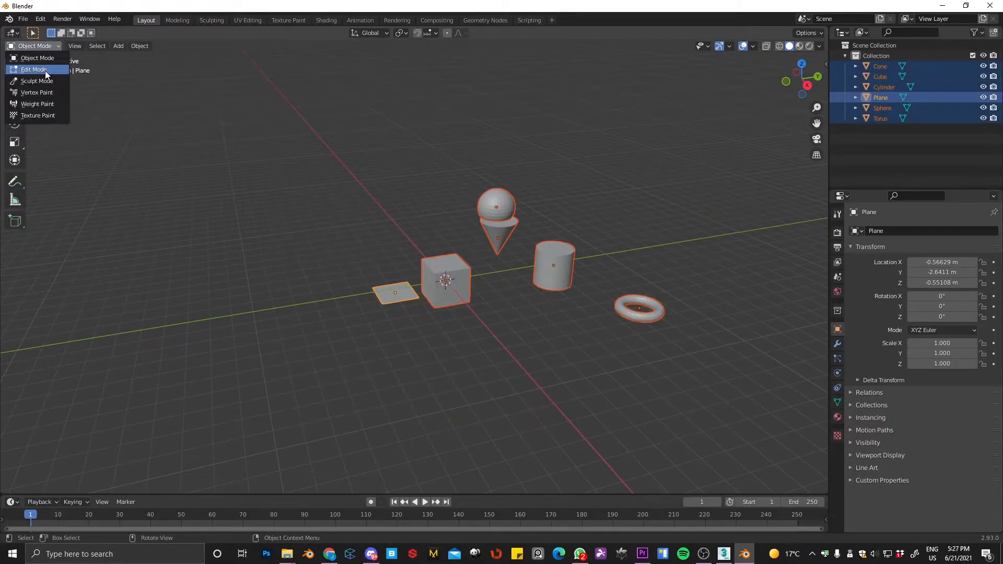
left_click(45, 70)
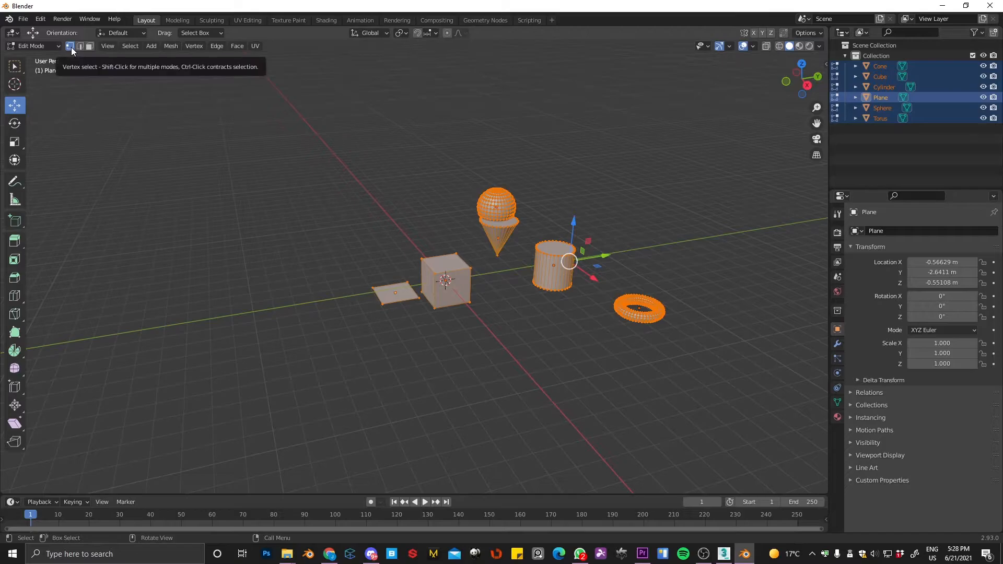
- Deselect all geometry, leaving vertex selection active, and select one upper corner vertex of the cube
scroll(474, 243, "up", 5)
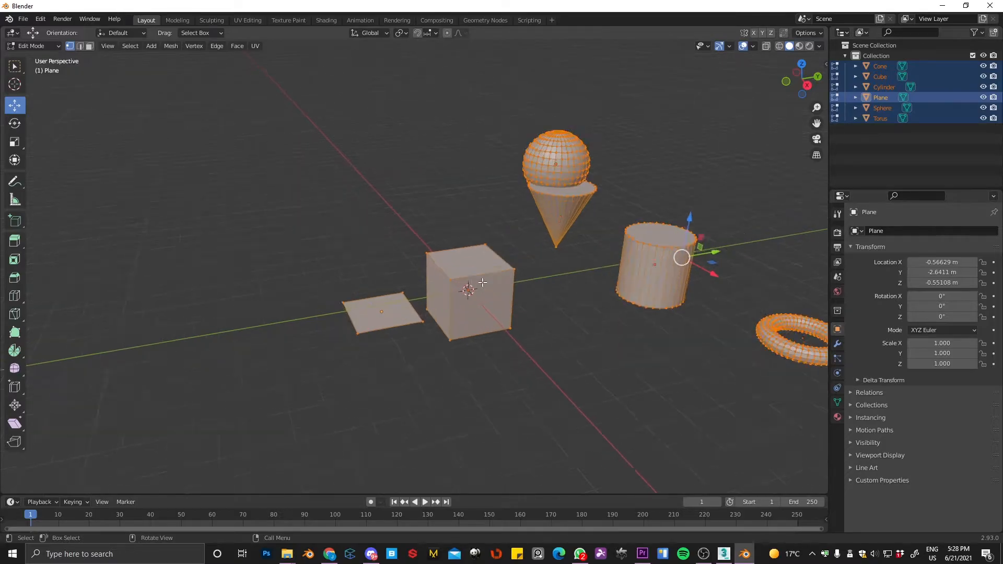
middle_click_drag(474, 243, 395, 220, "shift")
key("alt+a")
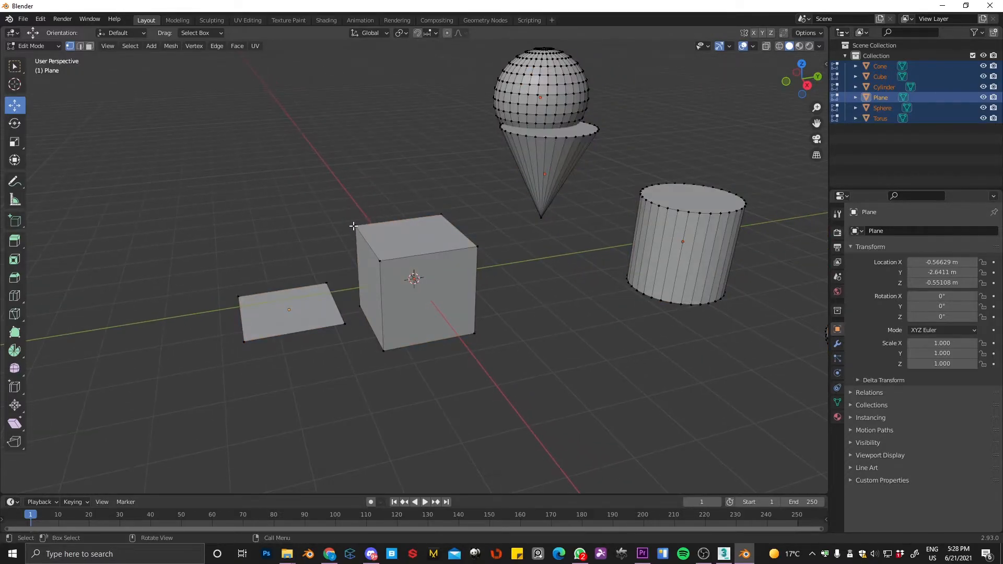
scroll(361, 228, "up", 4)
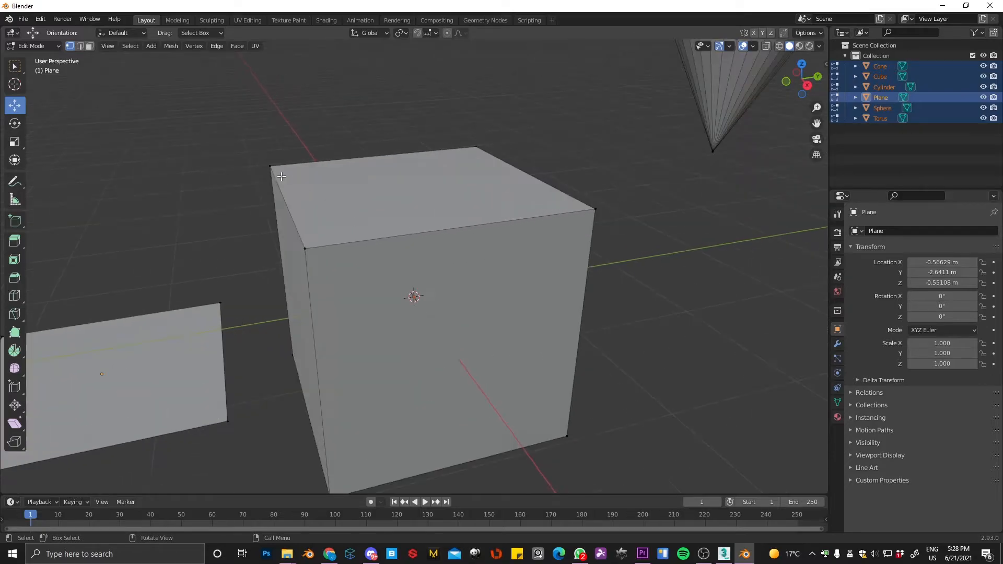
left_click(269, 166)
middle_click_drag(271, 172, 359, 214)
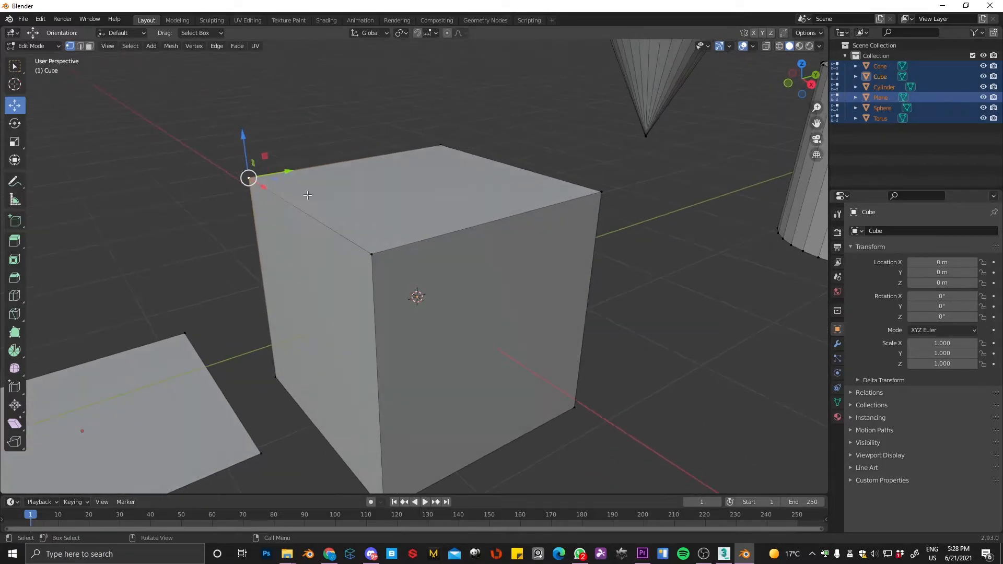
- Select a single vertex on the sphere, then box-select a small patch of vertices on its upper side
scroll(489, 182, "down", 4)
middle_click_drag(611, 143, 600, 273, "shift")
scroll(569, 169, "up", 4)
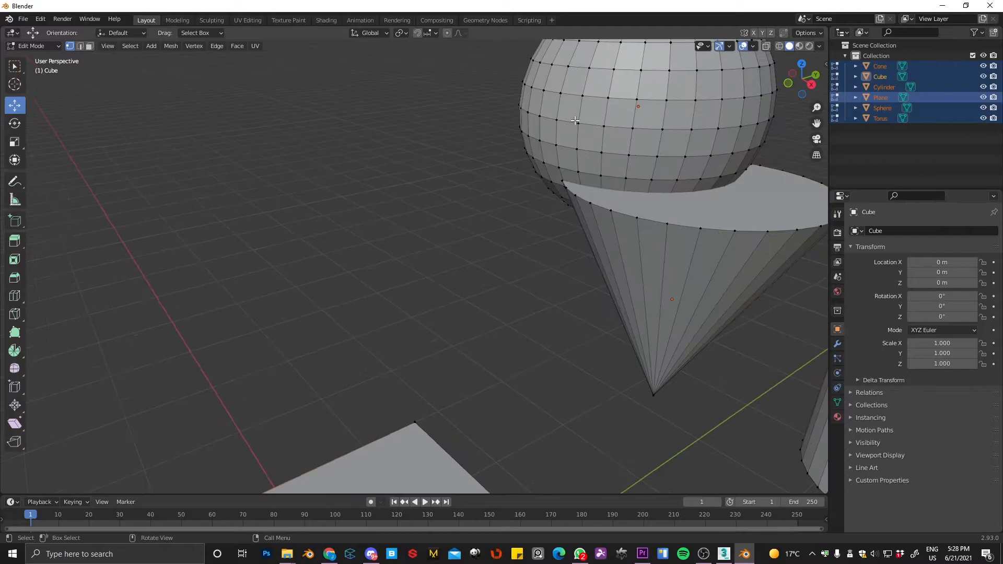
left_click(578, 122)
middle_click_drag(542, 215, 523, 157)
left_click_drag(502, 74, 632, 152)
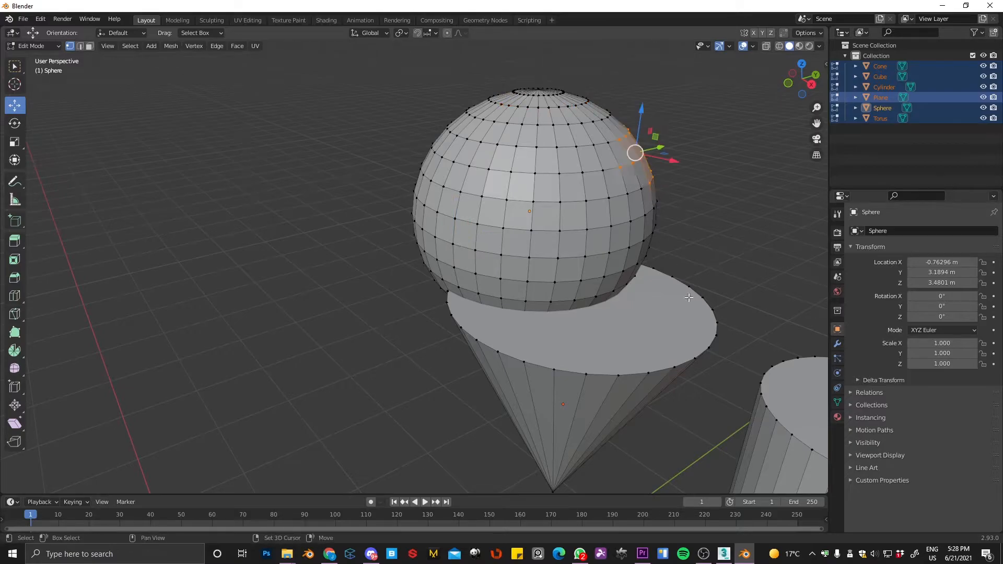
middle_click_drag(632, 151, 495, 111, "shift")
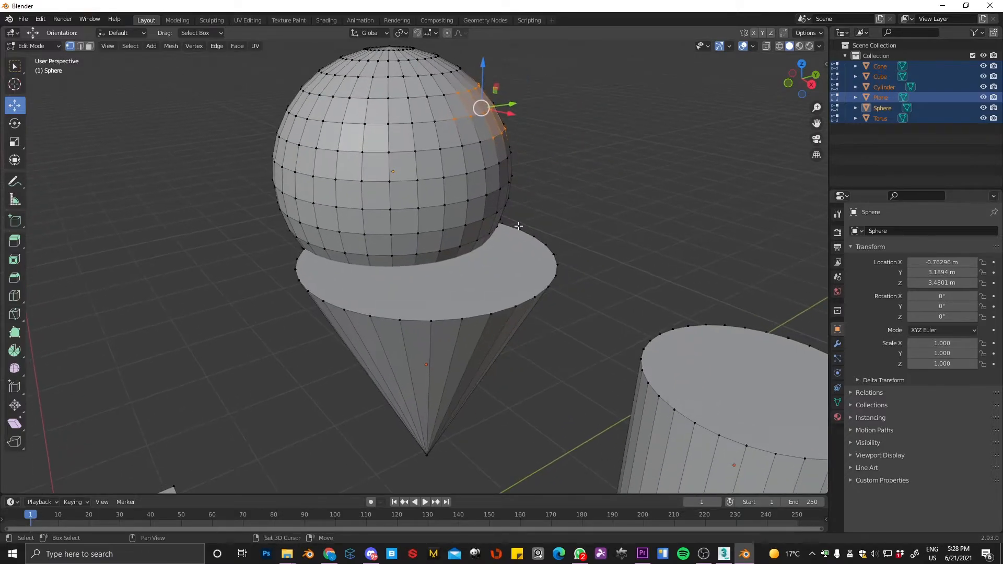
- Switch to edge selection and select several individual edges on the sphere one after another
left_click(81, 46)
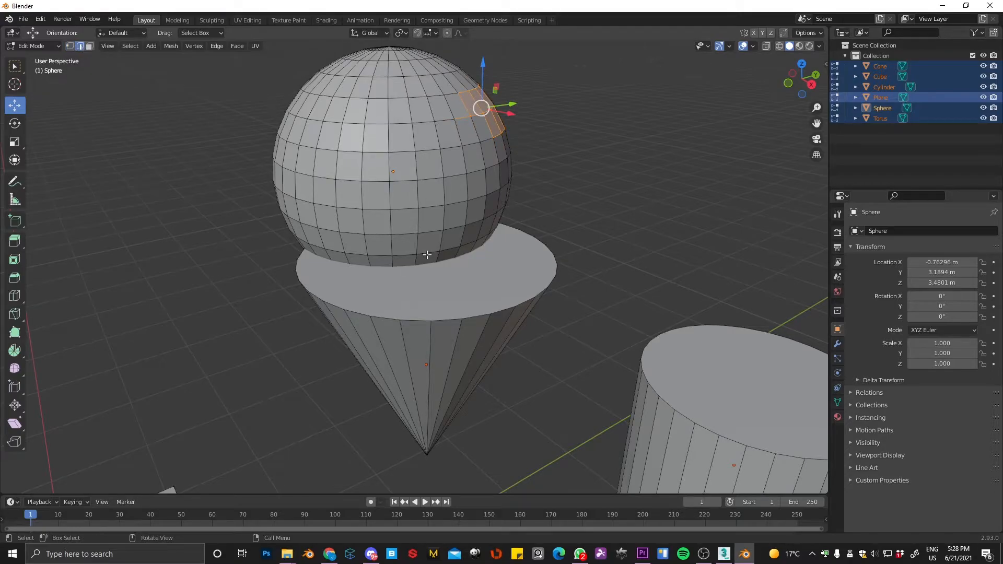
middle_click_drag(492, 130, 528, 132)
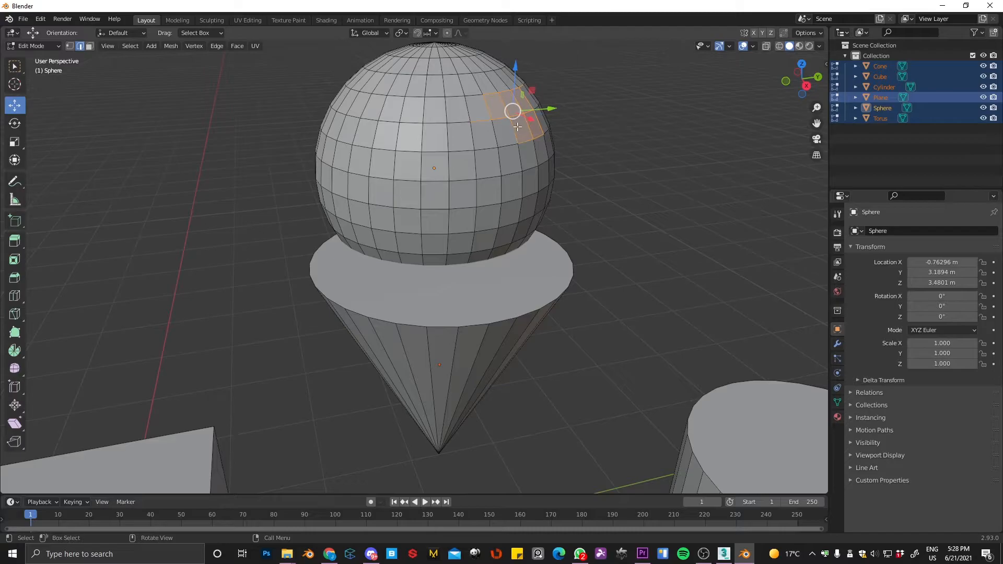
left_click(512, 144)
left_click(494, 134)
left_click(473, 137)
left_click(458, 155)
- Switch to face selection and select the cone's flat circular face
left_click(91, 47)
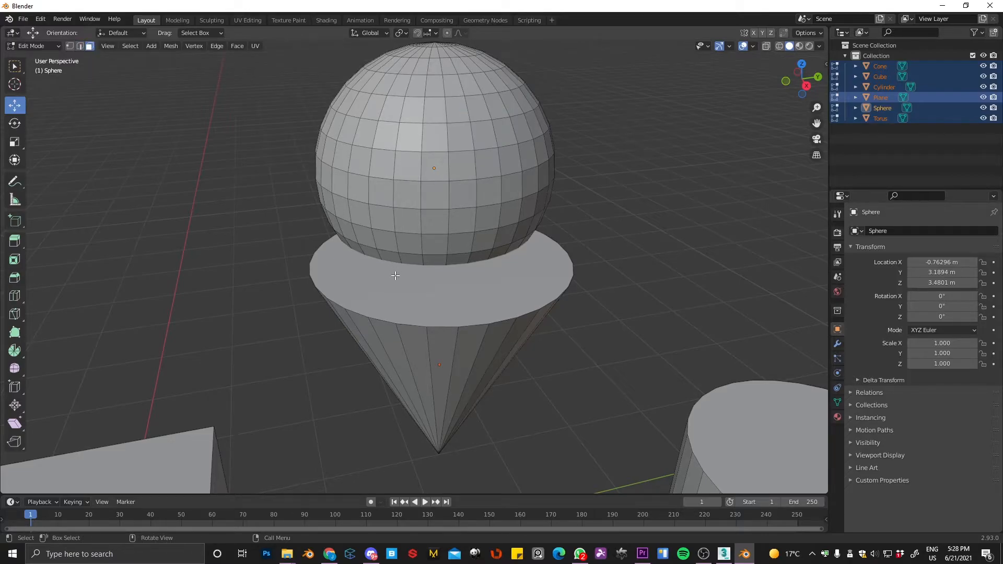
left_click(444, 292)
scroll(542, 334, "down", 2)
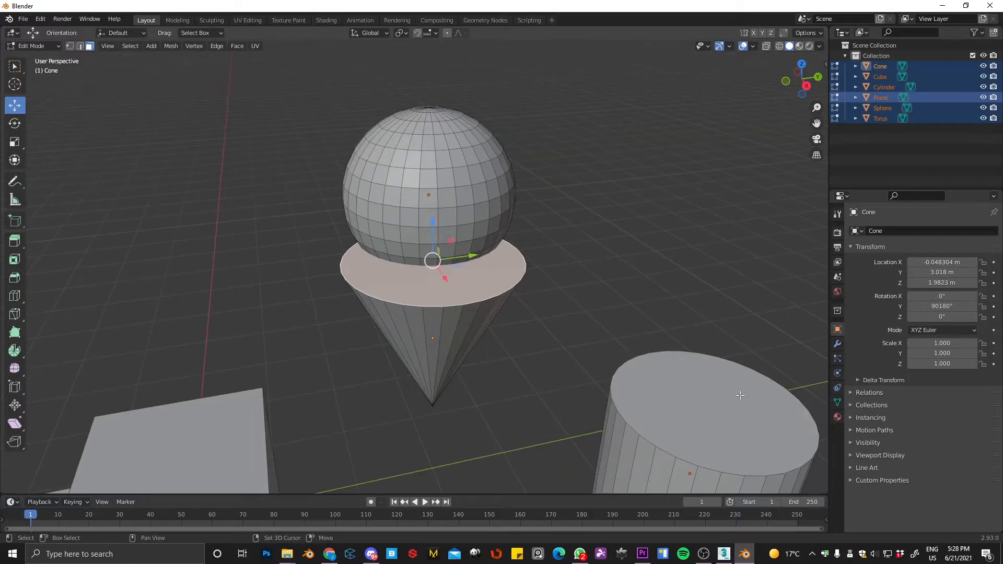
- Select the cylinder's top face, then individual side faces one after another
middle_click_drag(742, 396, 554, 328, "shift")
left_click(552, 329)
left_click(535, 438)
left_click(515, 438)
left_click(498, 425)
left_click(477, 416)
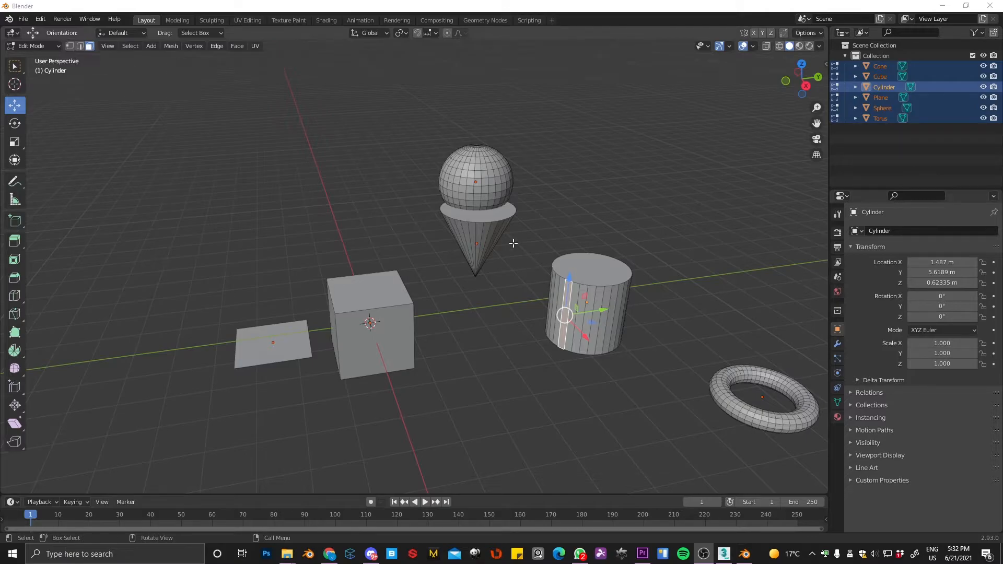
- Select one narrow side face of the cylinder and extrude it outward into a thin fin with Extrude Region
middle_click_drag(633, 302, 531, 271)
scroll(610, 333, "down", 1)
scroll(544, 253, "up", 5)
middle_click_drag(601, 213, 511, 250, "shift")
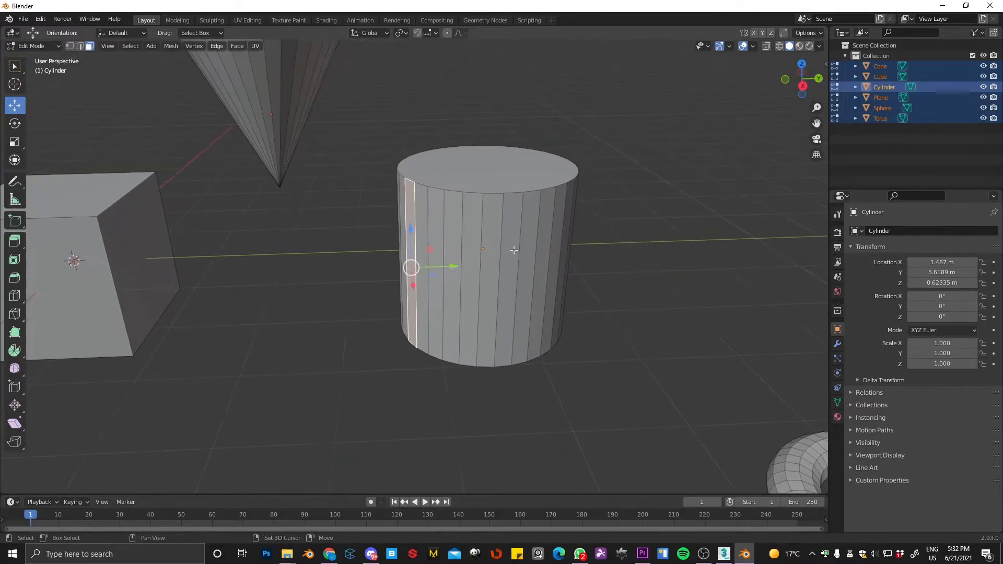
scroll(501, 230, "up", 1)
left_click(488, 216)
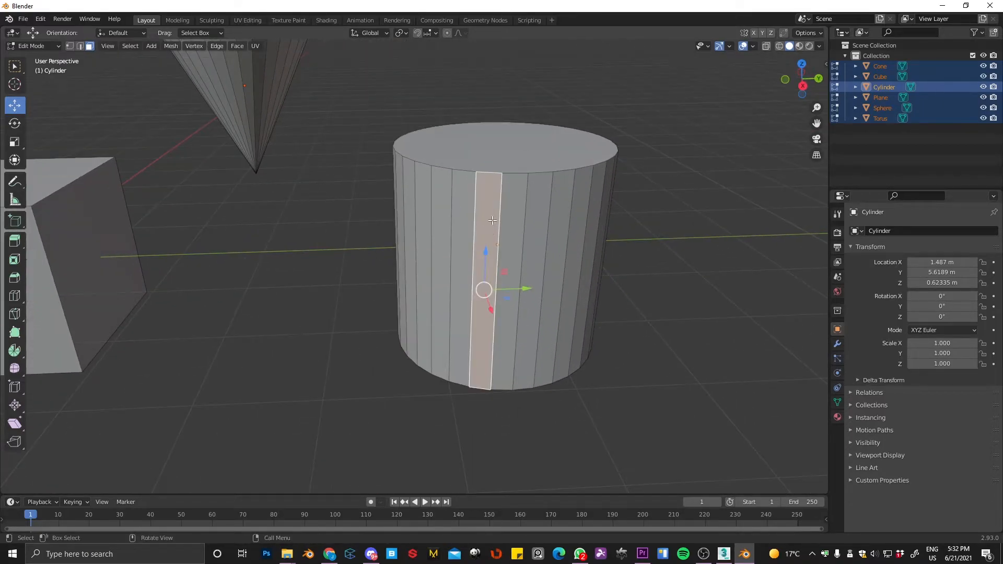
left_click(15, 242)
middle_click_drag(477, 309, 325, 298)
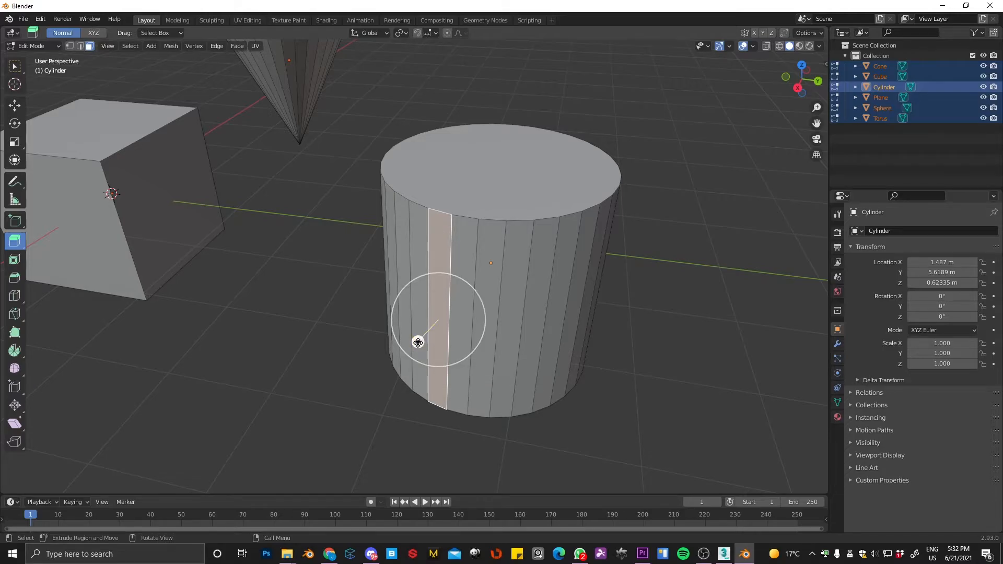
left_click_drag(417, 342, 353, 385)
middle_click_drag(431, 343, 419, 282)
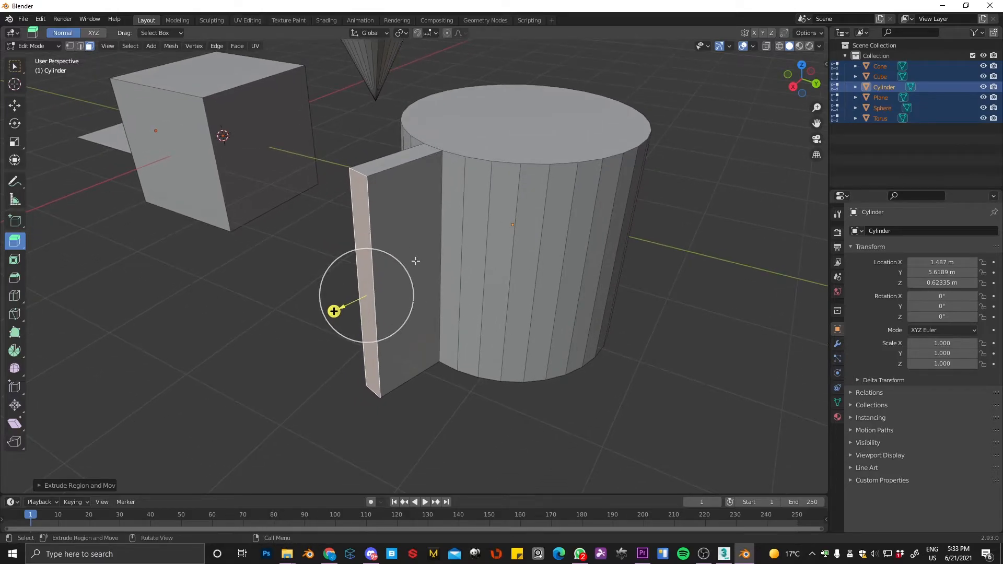
- Extrude the broad side face of the fin sideways to thicken it into a block
left_click(436, 297)
left_click_drag(435, 301, 542, 370)
middle_click_drag(543, 370, 582, 310)
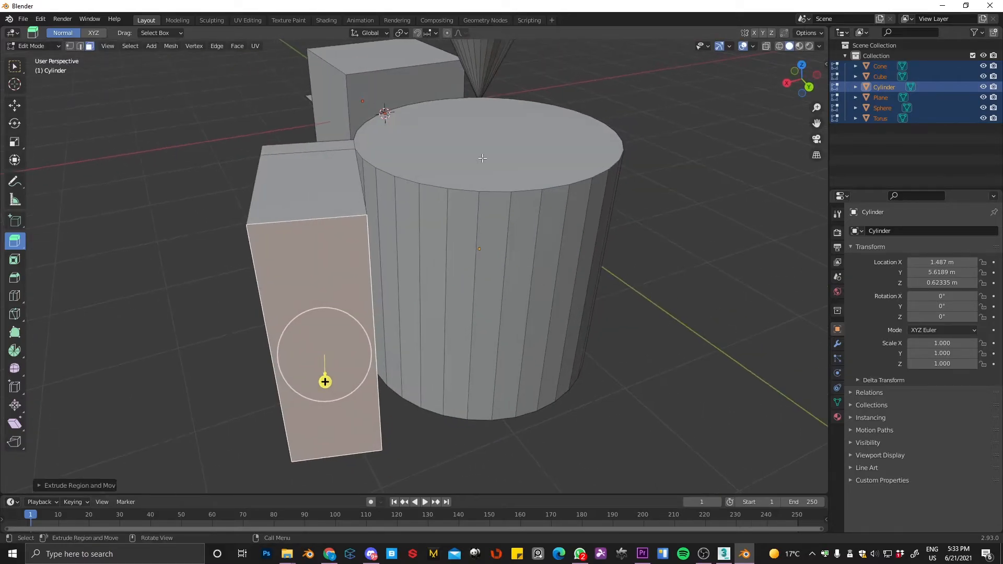
- Extrude the cylinder's circular top face upward to make the body taller
left_click(486, 128)
middle_click_drag(486, 128, 516, 291)
left_click_drag(500, 314, 521, 180)
left_click(467, 164)
- Scale the cylinder's raised top face down to a bit under half its width, forming a tapered shoulder
middle_click_drag(552, 313, 534, 245)
scroll(526, 279, "down", 5)
scroll(534, 245, "up", 2)
middle_click_drag(606, 260, 521, 260, "shift")
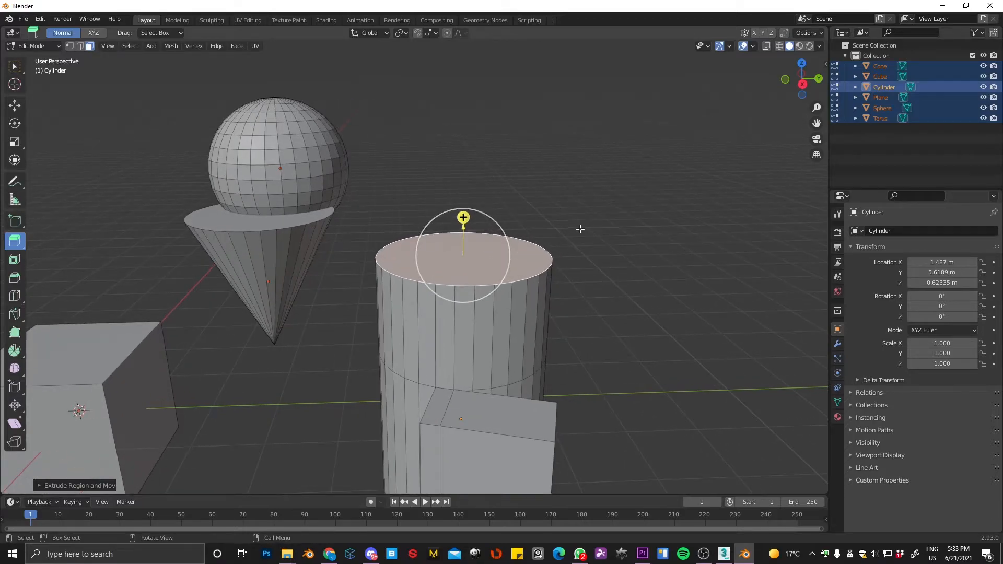
key("s")
left_click(514, 251)
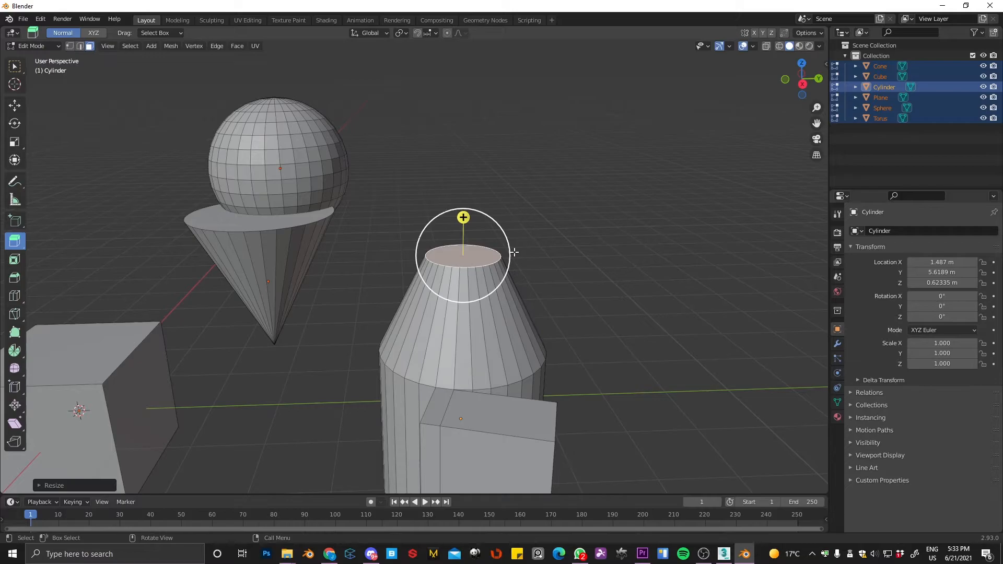
- Extrude the narrowed top face upward and scale its new end up into a wide flare
left_click_drag(463, 218, 464, 95)
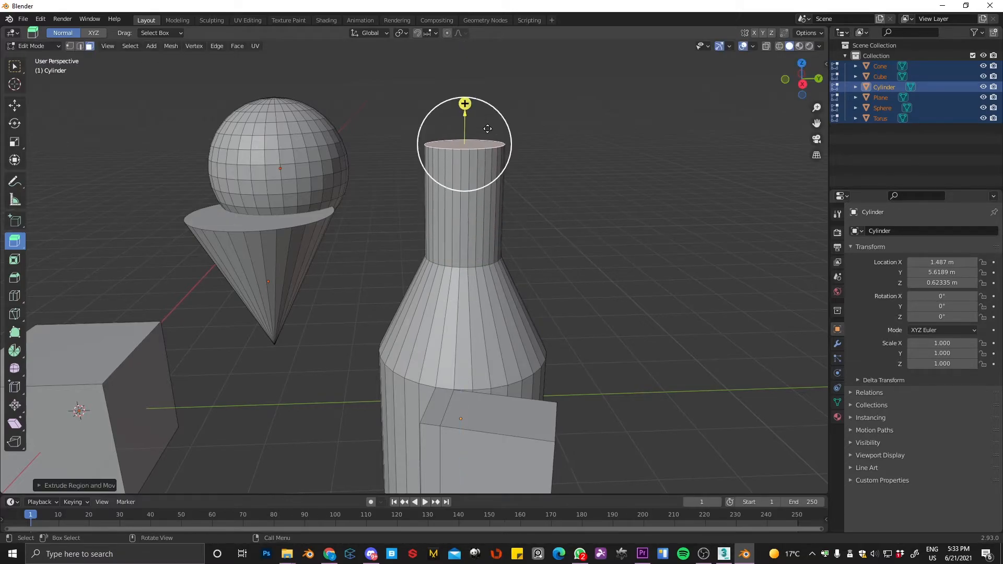
key("s")
left_click(521, 132)
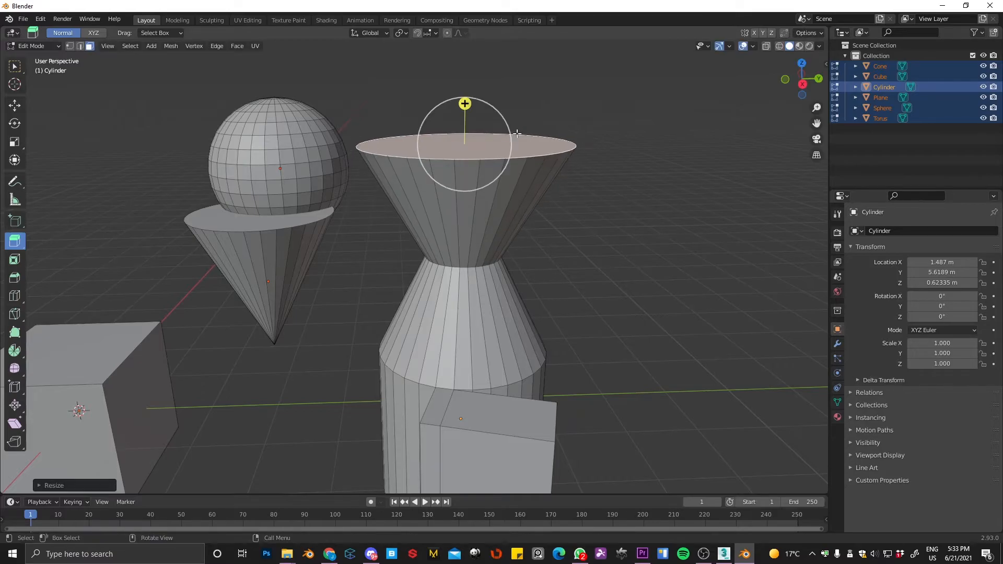
- Extrude the flared top face upward to form a short, wide cylindrical rim
left_click_drag(465, 103, 465, 46)
scroll(478, 162, "down", 3)
middle_click_drag(477, 166, 486, 218, "shift")
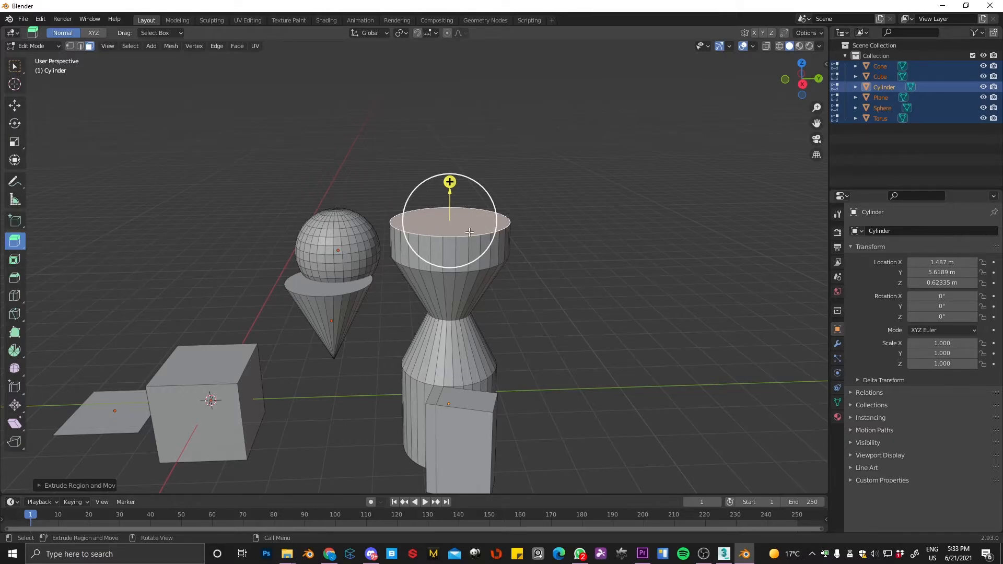
- Inset the rim's top face to create a concentric inner face about half its width
left_click(13, 261)
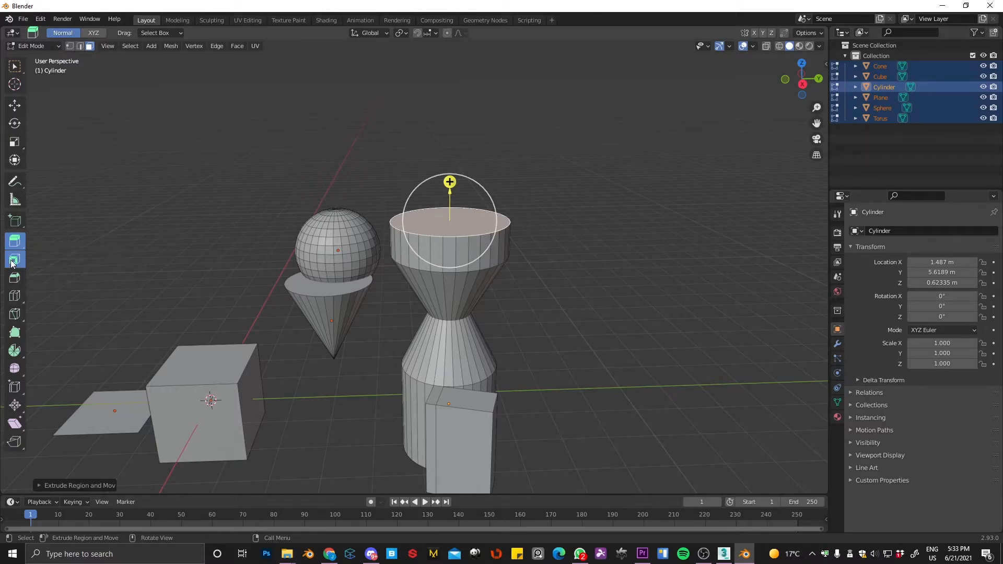
middle_click_drag(481, 167, 449, 221, "shift")
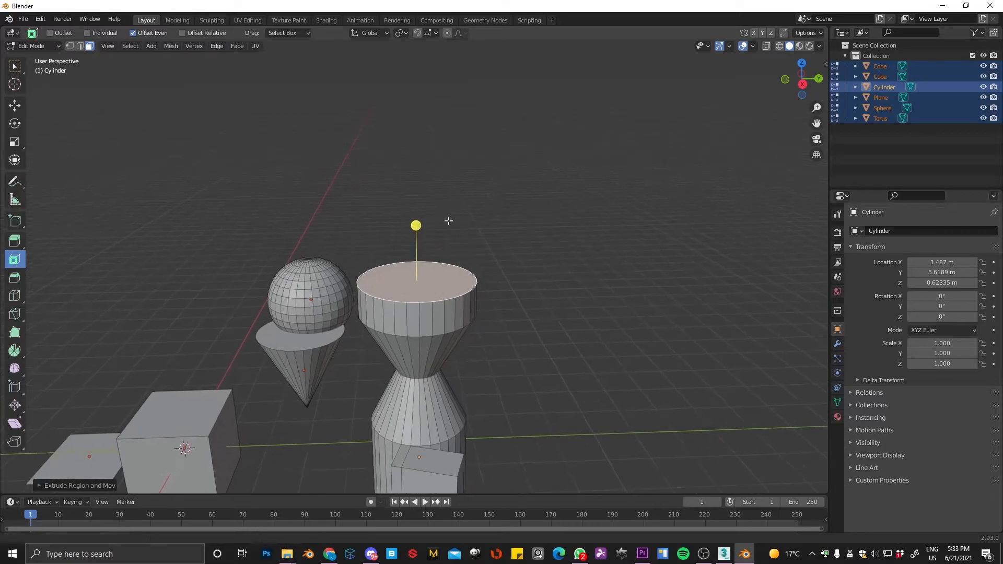
scroll(449, 221, "up", 4)
left_click_drag(422, 239, 419, 292)
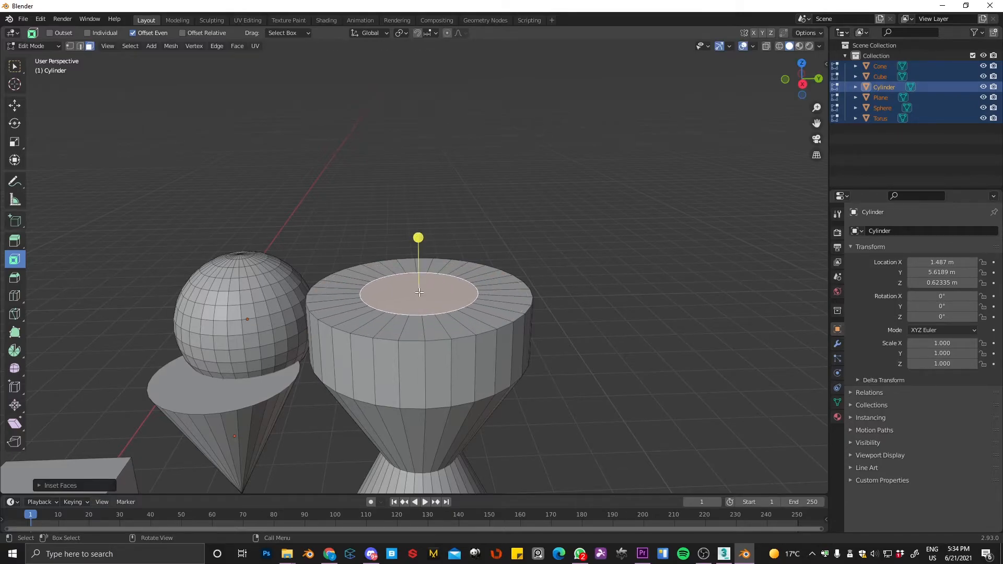
- Extrude the inner circular face upward into a tall column
left_click(15, 246)
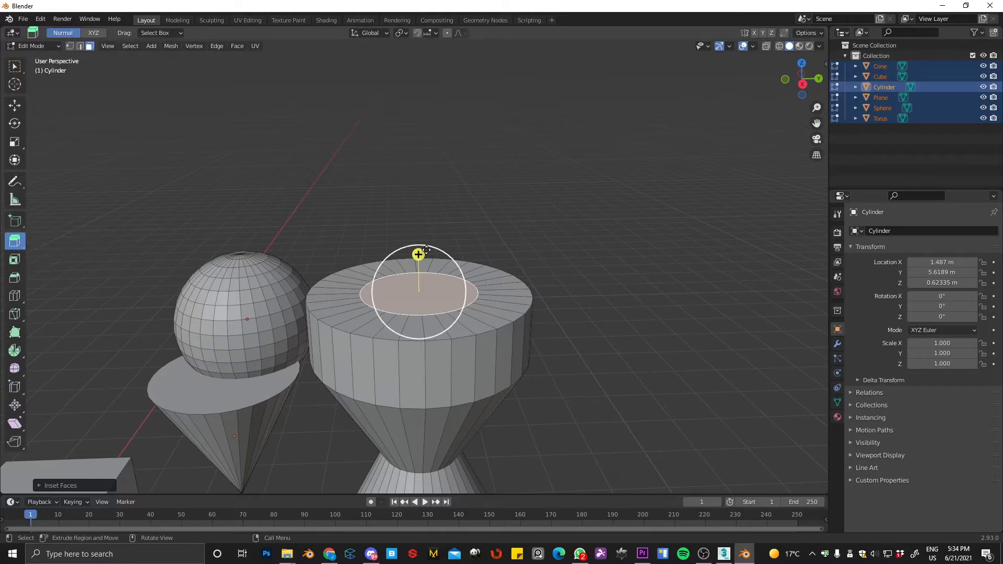
left_click_drag(419, 252, 428, 90)
middle_click_drag(477, 167, 477, 190)
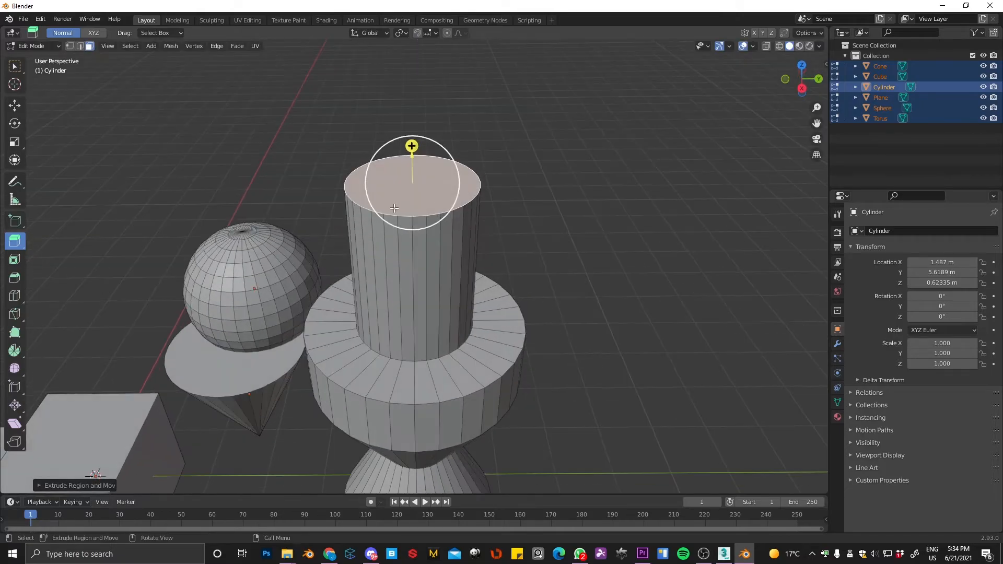
- Inset the tall column's top face to about half its width and extrude the inner face upward into a narrower column
left_click(16, 265)
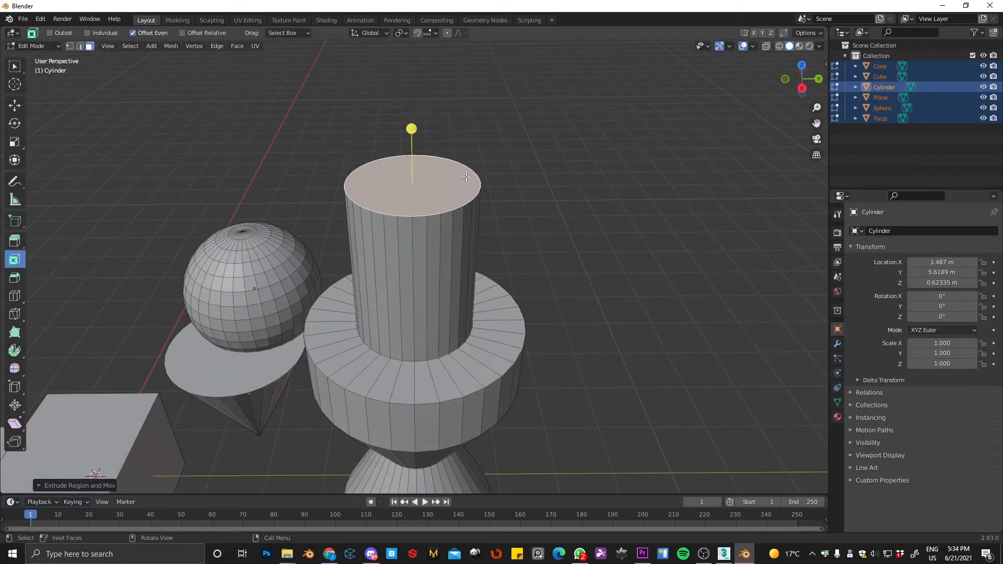
left_click_drag(413, 129, 229, 194)
left_click(15, 241)
left_click_drag(412, 147, 421, 56)
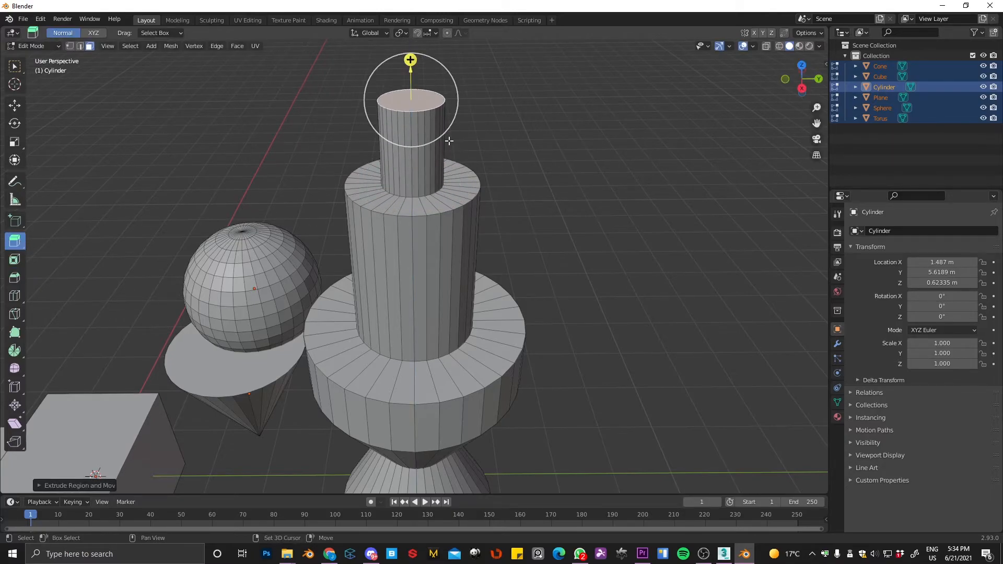
- Bevel the top face of the narrow column to form a small one-segment chamfer around its rim
middle_click_drag(448, 141, 461, 239, "shift")
scroll(461, 239, "up", 4)
middle_click_drag(526, 276, 499, 213)
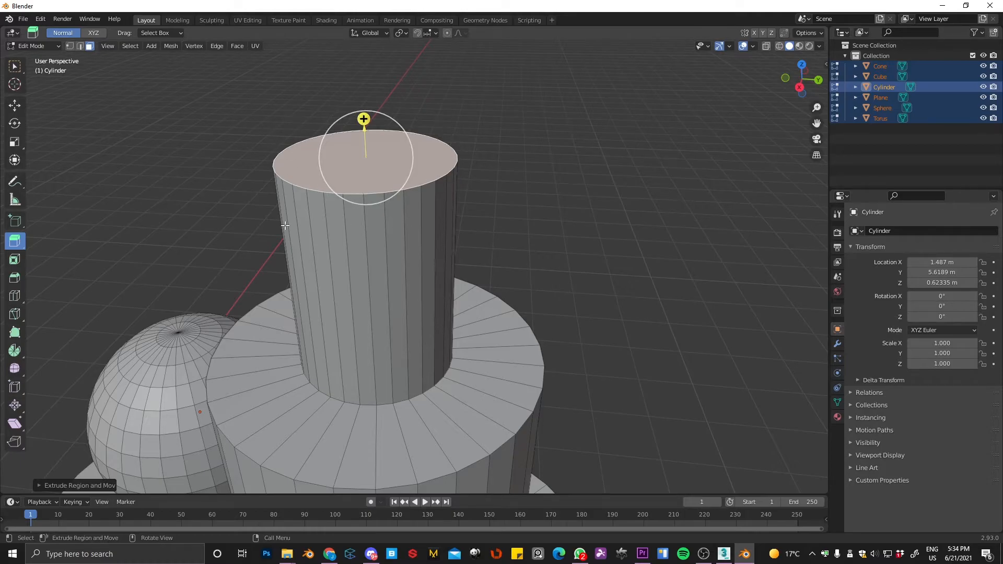
left_click(15, 280)
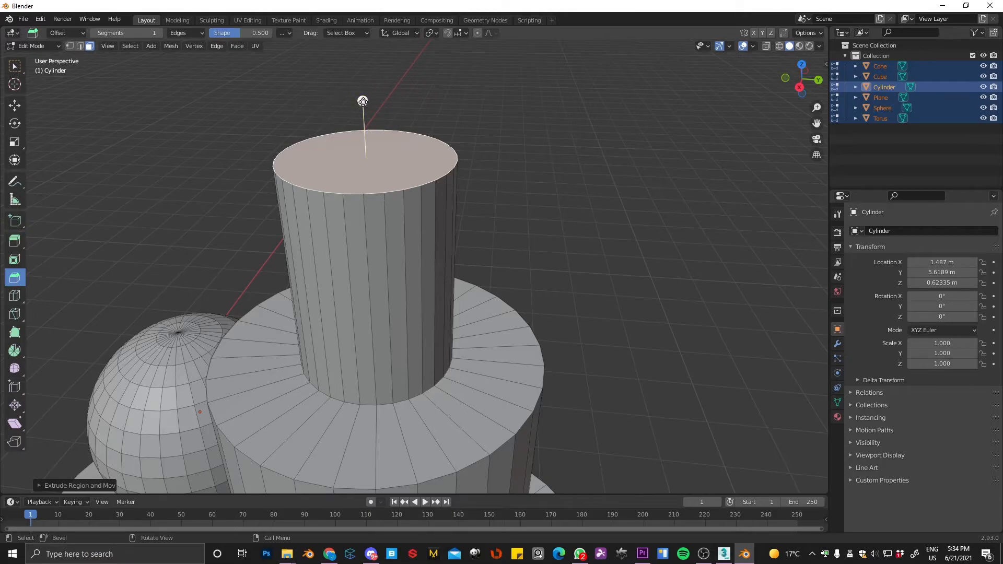
left_click_drag(363, 101, 420, 120)
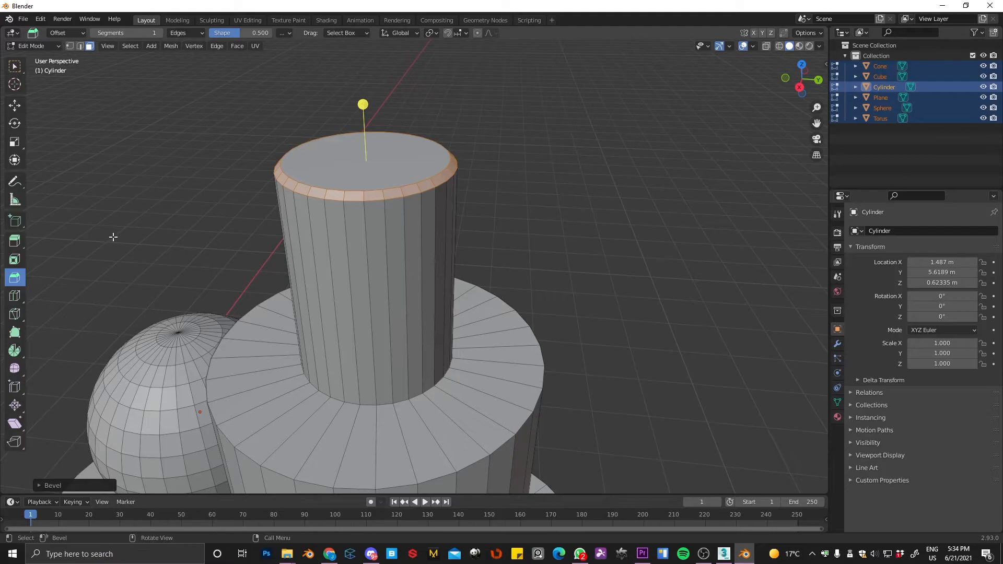
- Add a single vertical loop cut through the middle of the cube, running over its top and front faces
scroll(139, 340, "down", 5)
middle_click_drag(139, 340, 246, 225, "shift")
middle_click_drag(212, 422, 275, 342, "shift")
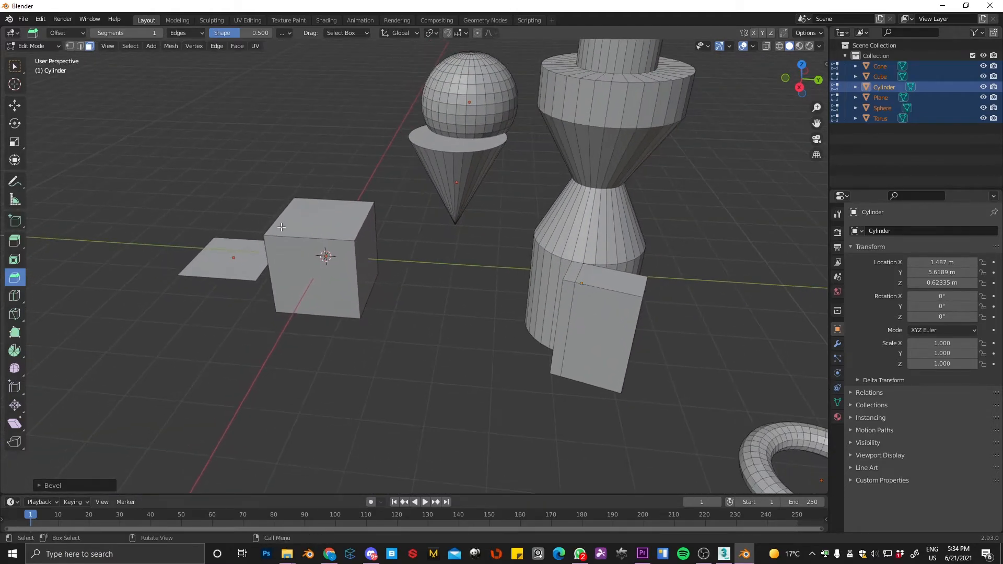
scroll(271, 293, "up", 3)
middle_click_drag(280, 230, 336, 238, "shift")
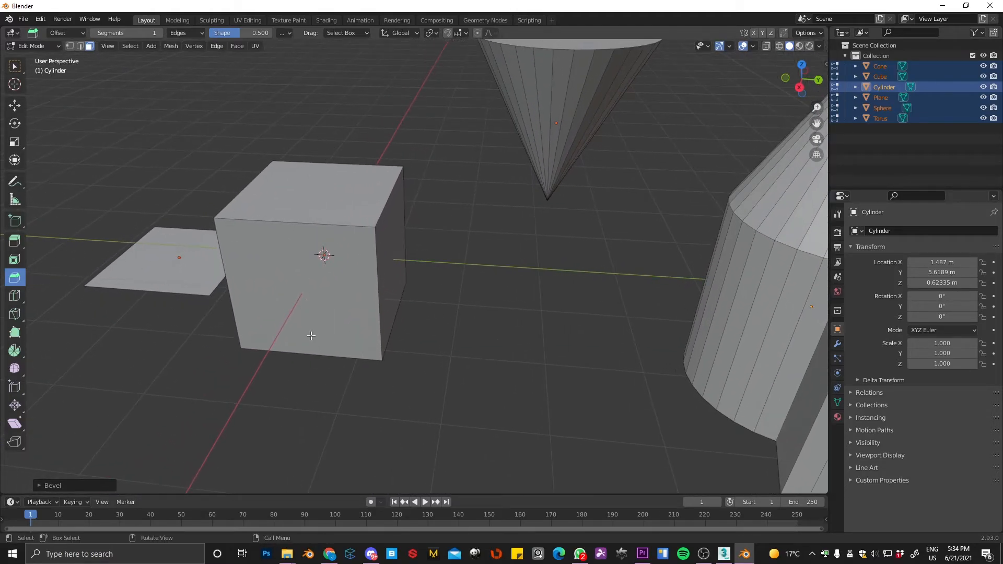
left_click(14, 299)
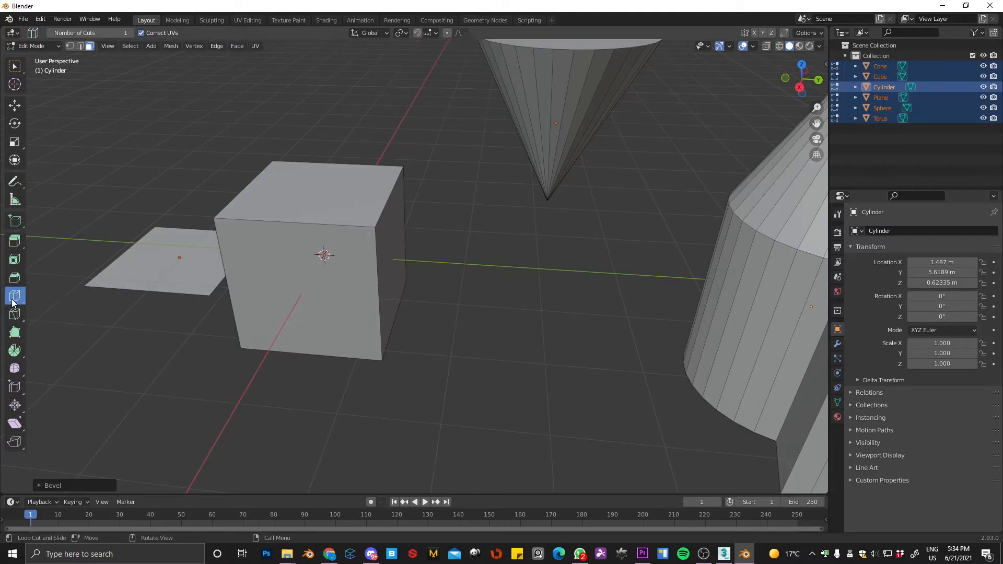
left_click(304, 215)
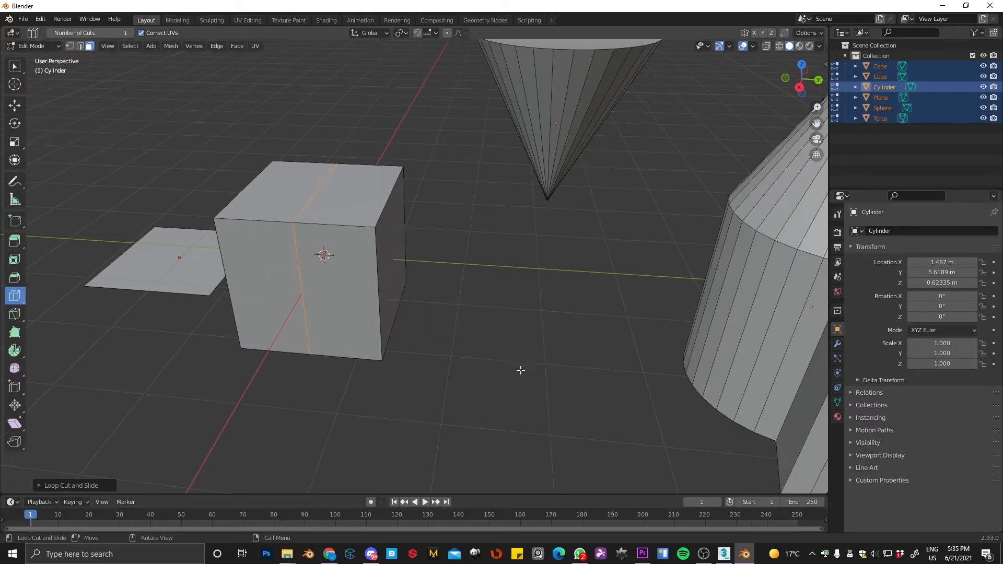
- Add a centred horizontal loop cut around the cube and a further vertical one slid close to its front face
middle_click_drag(510, 392, 469, 383)
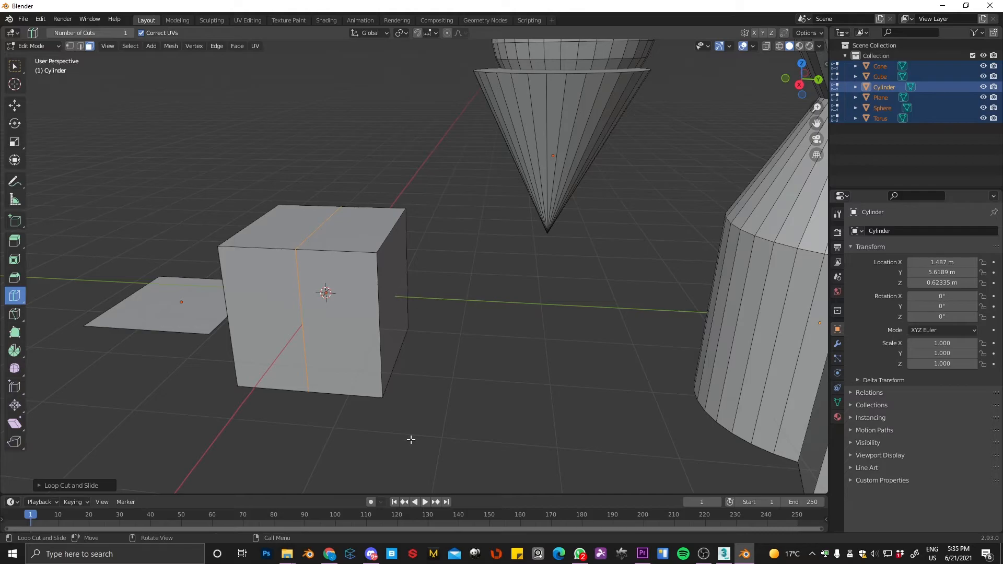
left_click(379, 330)
right_click(477, 416)
middle_click_drag(438, 456, 466, 378)
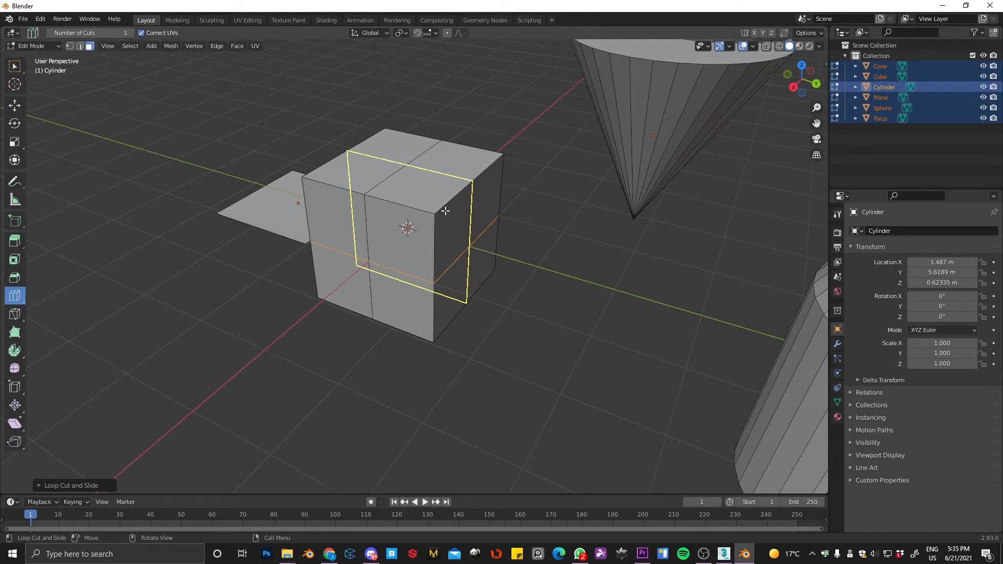
left_click_drag(474, 183, 459, 225)
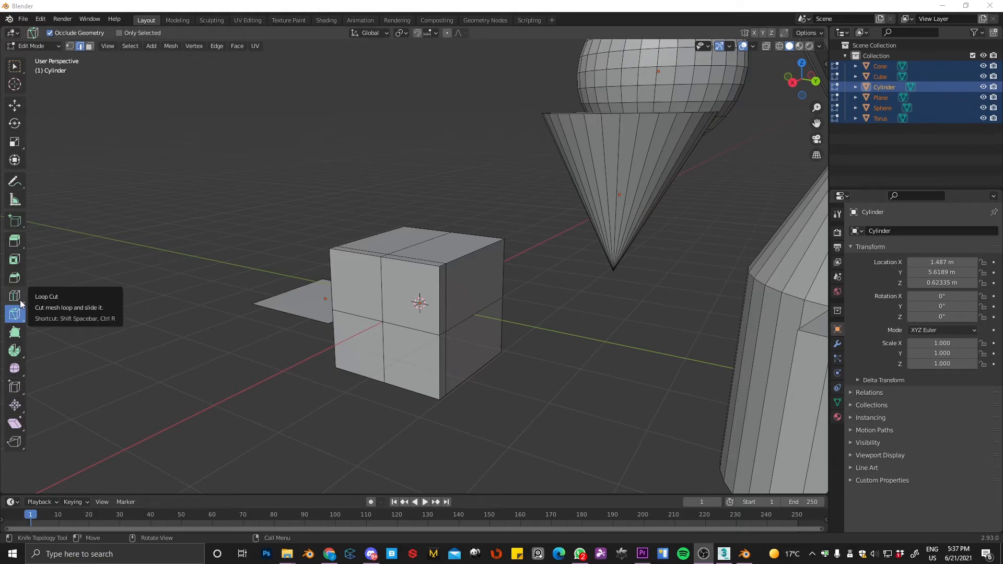
- Try winding freehand Knife cuts over the cylinder's base, waist and wide rim
middle_click_drag(474, 294, 447, 376)
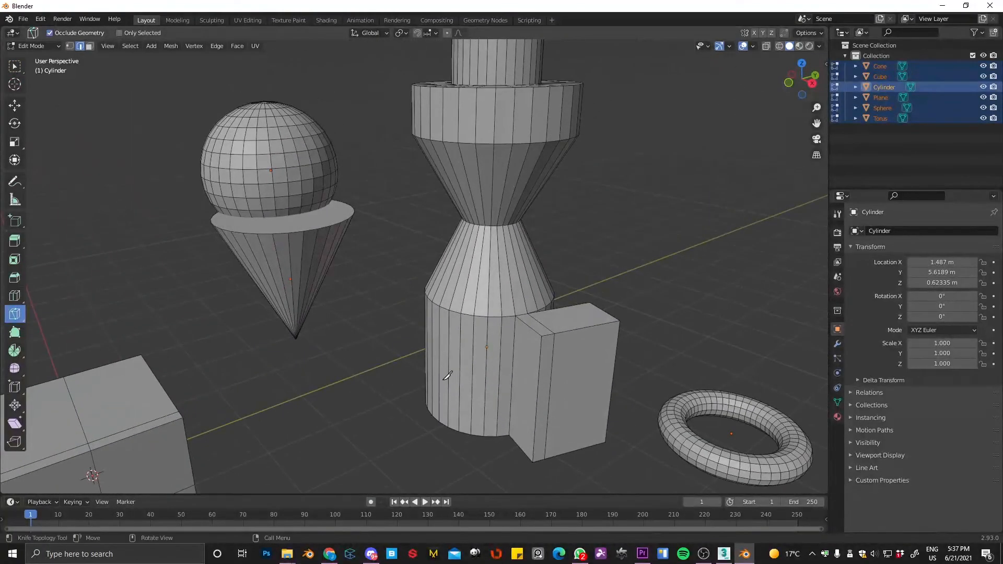
left_click(427, 401)
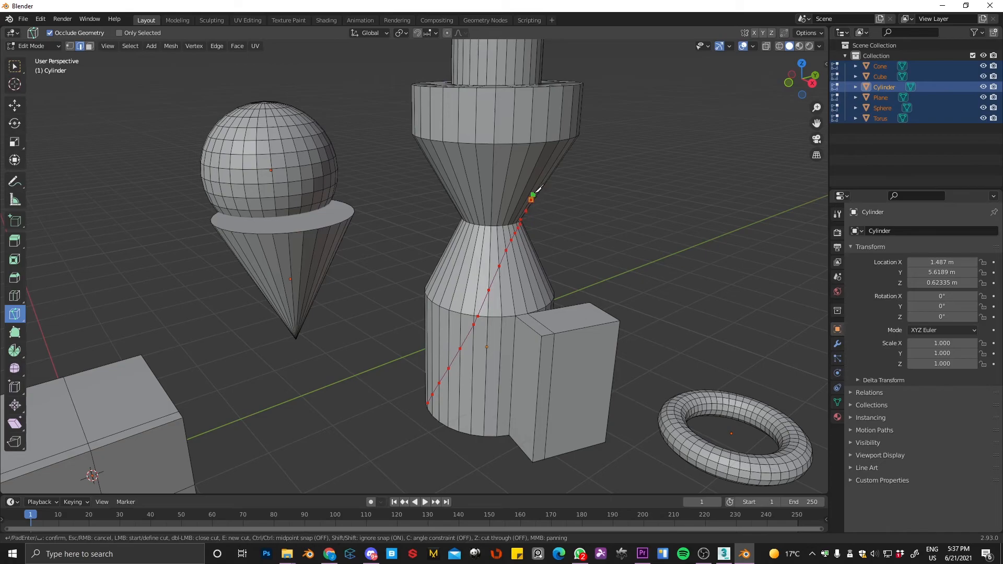
mouse_move(563, 110)
left_mouse_down()
mouse_move(566, 87)
mouse_move(447, 126)
mouse_move(474, 210)
mouse_move(542, 316)
mouse_move(437, 347)
mouse_move(514, 272)
mouse_move(544, 290)
mouse_move(439, 366)
mouse_move(528, 275)
mouse_move(499, 344)
mouse_move(504, 254)
left_mouse_up()
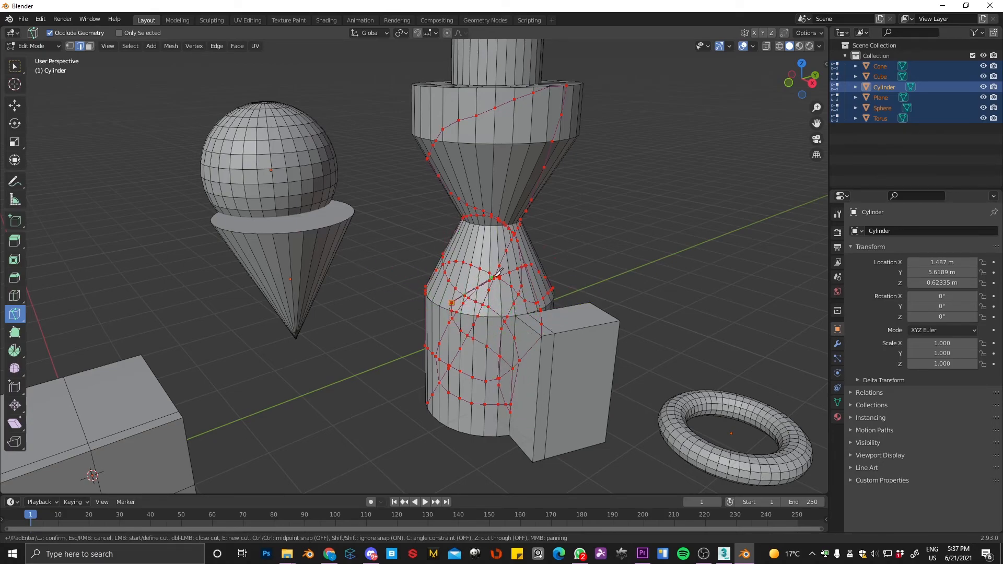
key("Return")
- Knife-cut an irregular path from the cylinder's base up through the waist, across the wide rim and back down to the base
left_click(443, 411)
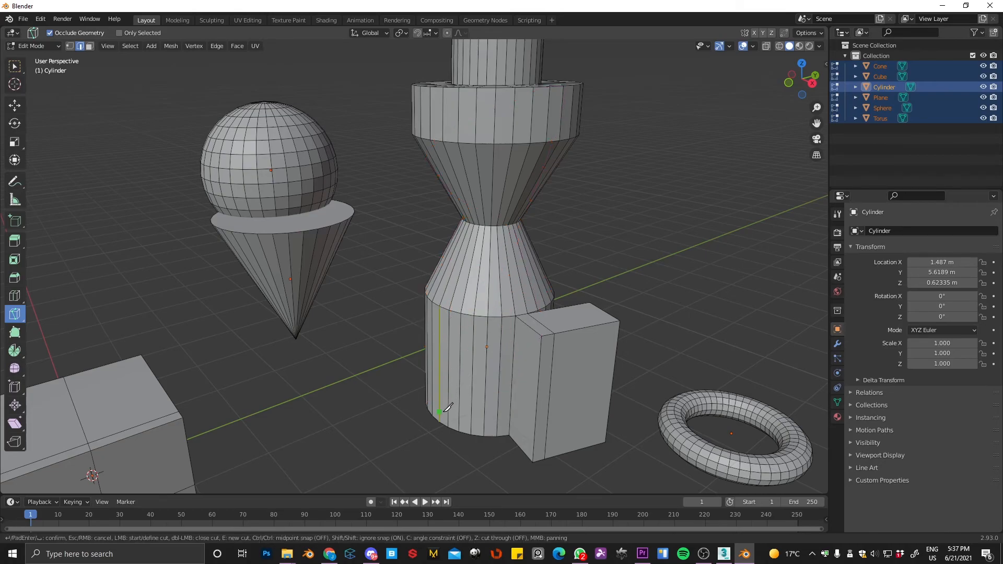
left_click(502, 317)
mouse_move(497, 260)
left_mouse_down()
mouse_move(485, 167)
mouse_move(572, 114)
mouse_move(544, 86)
mouse_move(462, 110)
mouse_move(455, 314)
mouse_move(480, 367)
left_mouse_up()
key("Return")
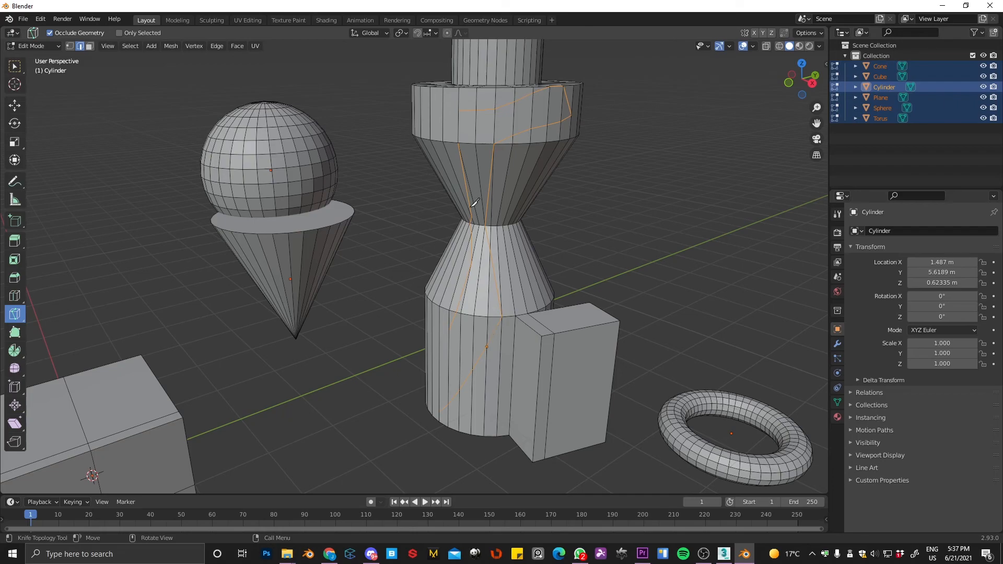
mouse_move(459, 183)
middle_mouse_down()
mouse_move(449, 178)
mouse_move(474, 192)
middle_mouse_up()
middle_click_drag(611, 190, 554, 298)
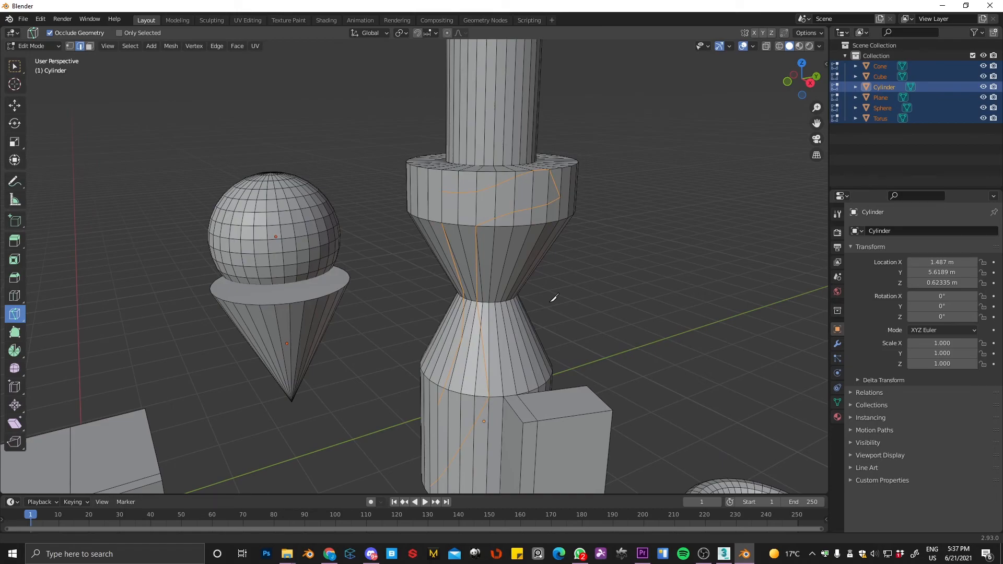